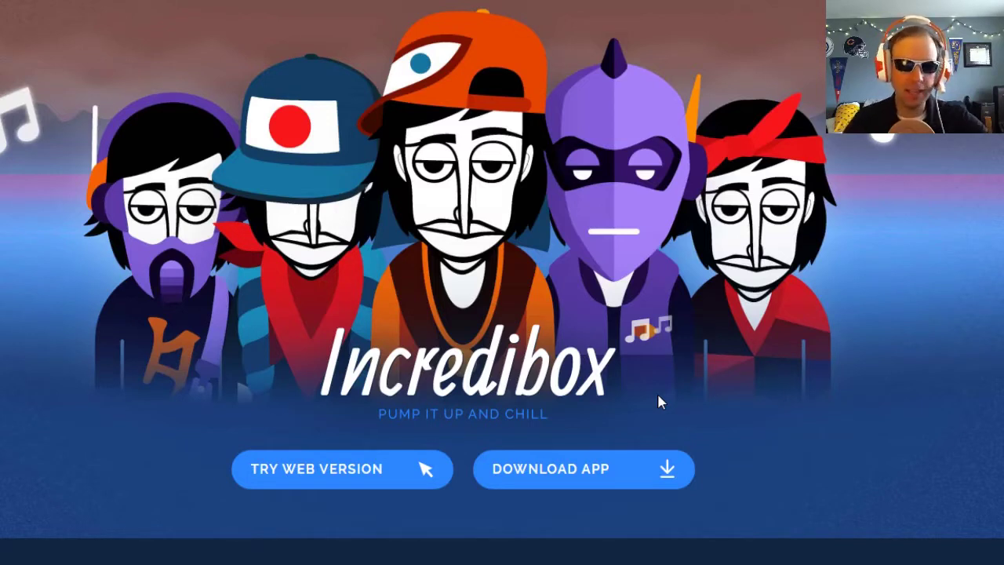
# Launch the Incredibox web version from the home page
pyautogui.click(297, 483)
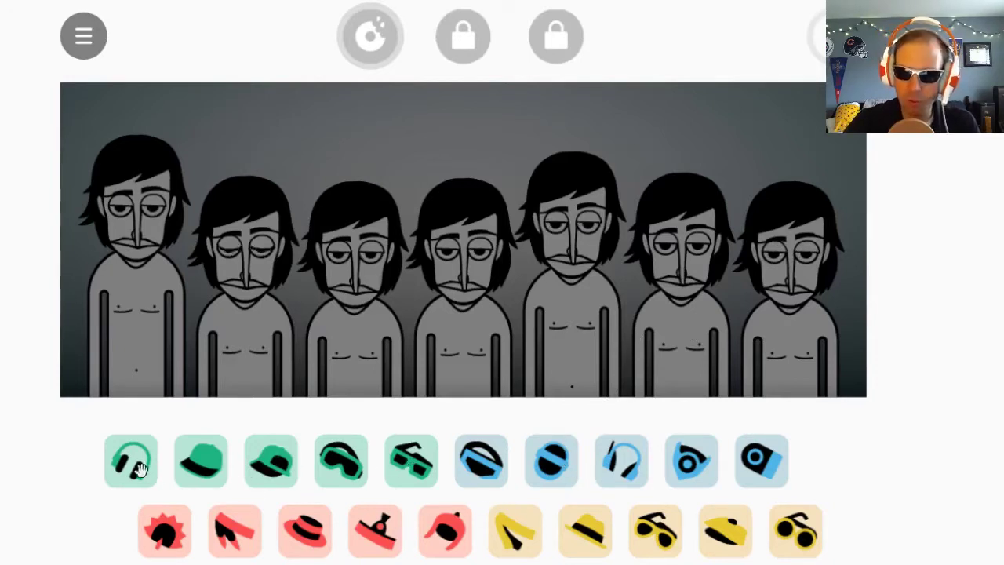
# Dress the performers in green goggles, green cap, red hat, yellow, red hood and two blue outfits
pyautogui.moveTo(340, 461); pyautogui.dragTo(126, 281)
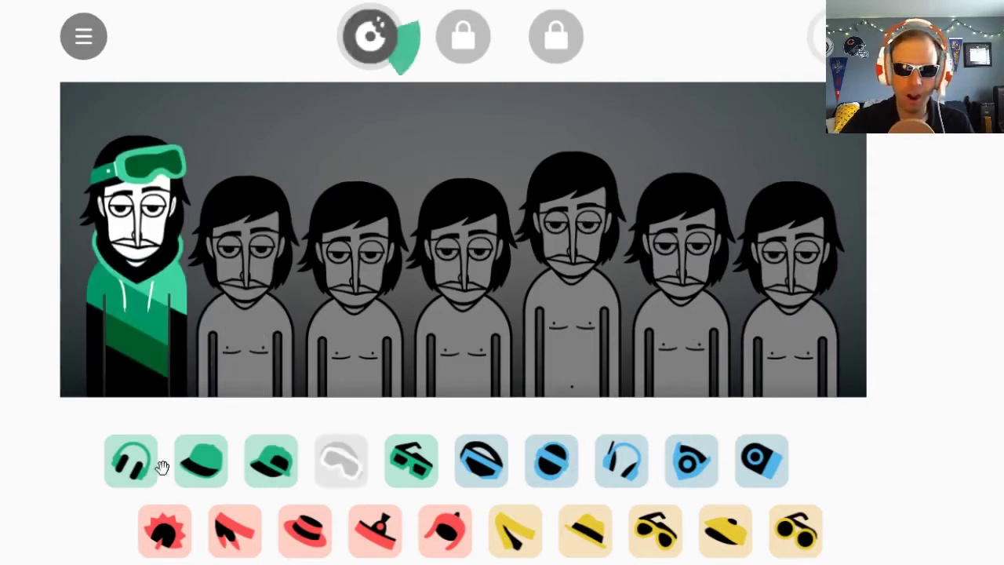
pyautogui.moveTo(201, 461); pyautogui.dragTo(245, 274)
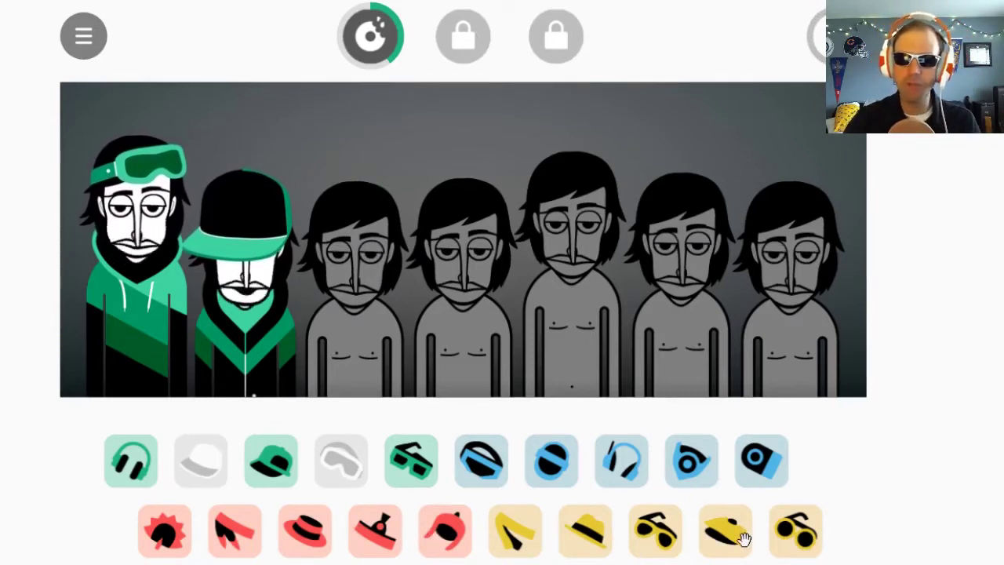
pyautogui.moveTo(305, 531); pyautogui.dragTo(351, 329)
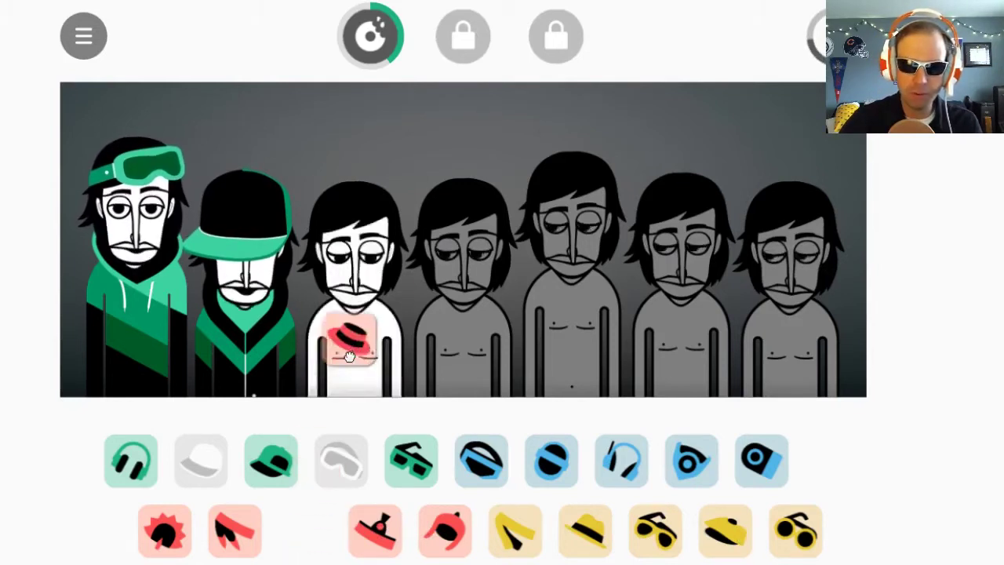
pyautogui.moveTo(496, 522); pyautogui.dragTo(466, 346)
pyautogui.moveTo(445, 531); pyautogui.dragTo(569, 330)
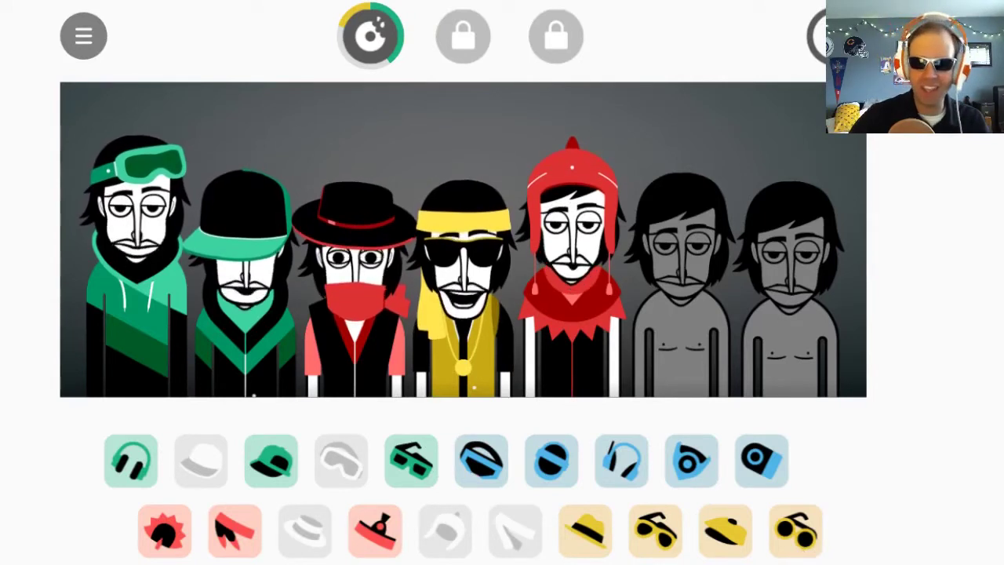
pyautogui.moveTo(481, 460); pyautogui.dragTo(683, 329)
pyautogui.moveTo(761, 461); pyautogui.dragTo(788, 369)
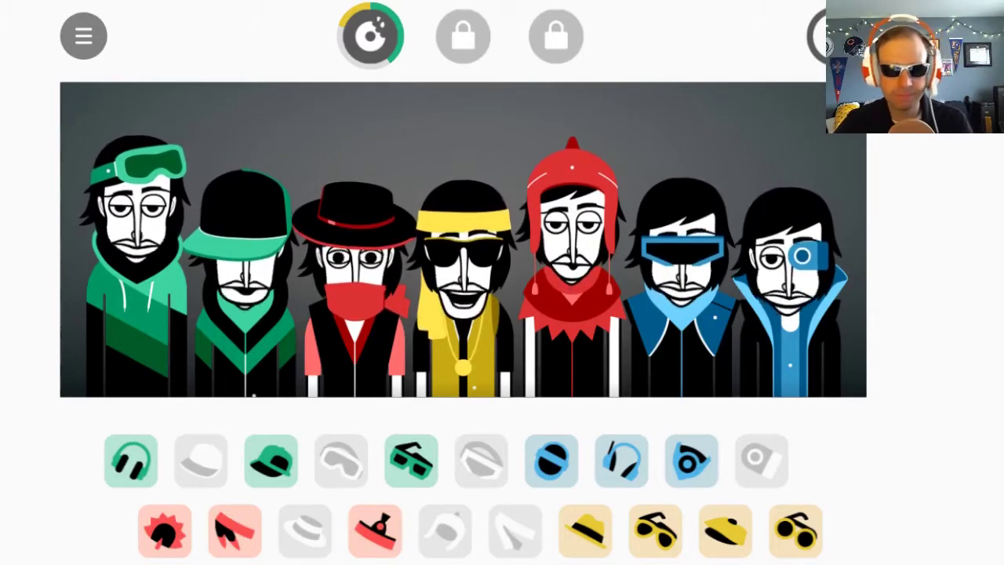
# Reset the mix, then rebuild a trial mix with all seven performers costumed
pyautogui.click(84, 36)
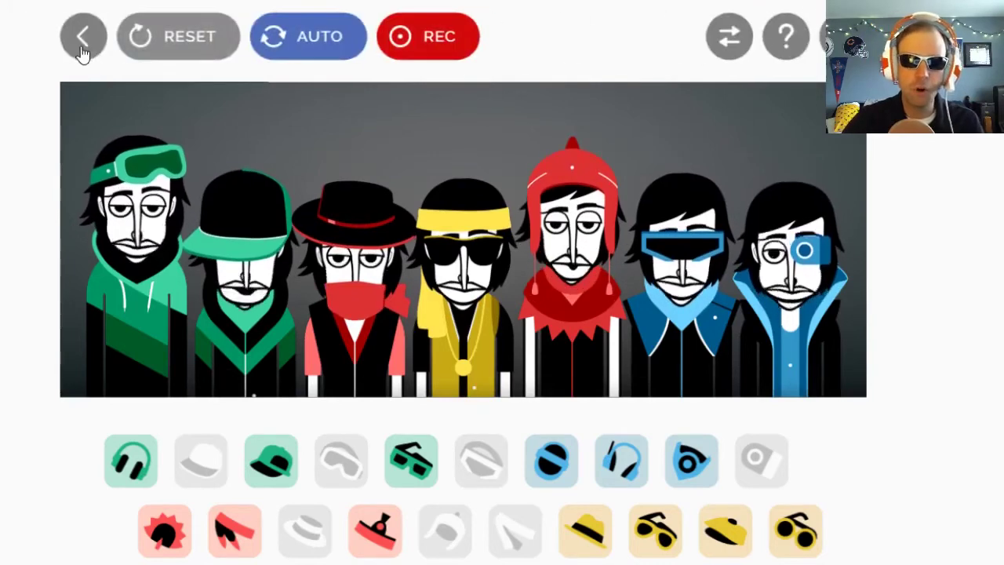
pyautogui.click(186, 38)
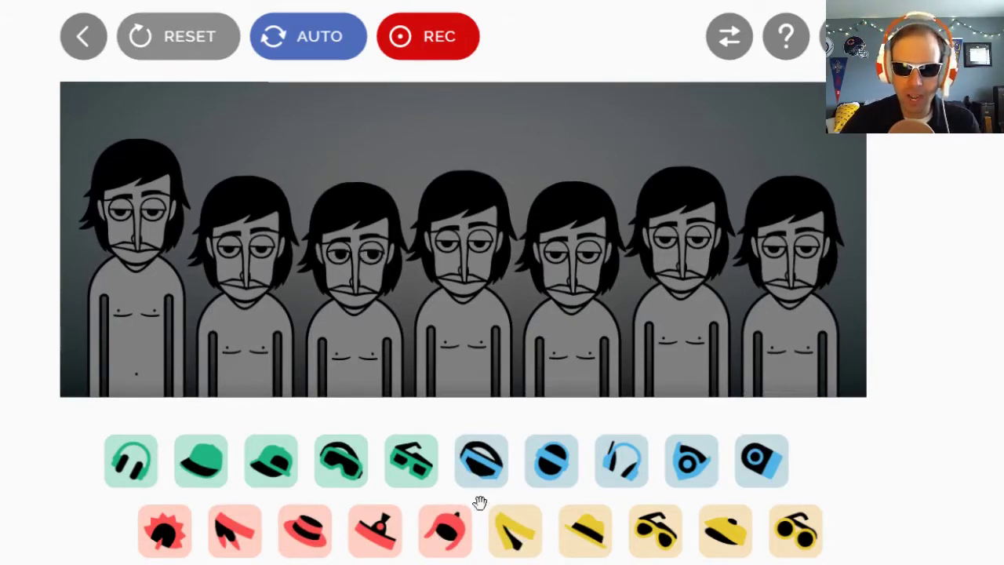
pyautogui.click(512, 527)
pyautogui.moveTo(473, 468); pyautogui.dragTo(259, 322)
pyautogui.moveTo(411, 459); pyautogui.dragTo(463, 313)
pyautogui.moveTo(340, 461); pyautogui.dragTo(357, 298)
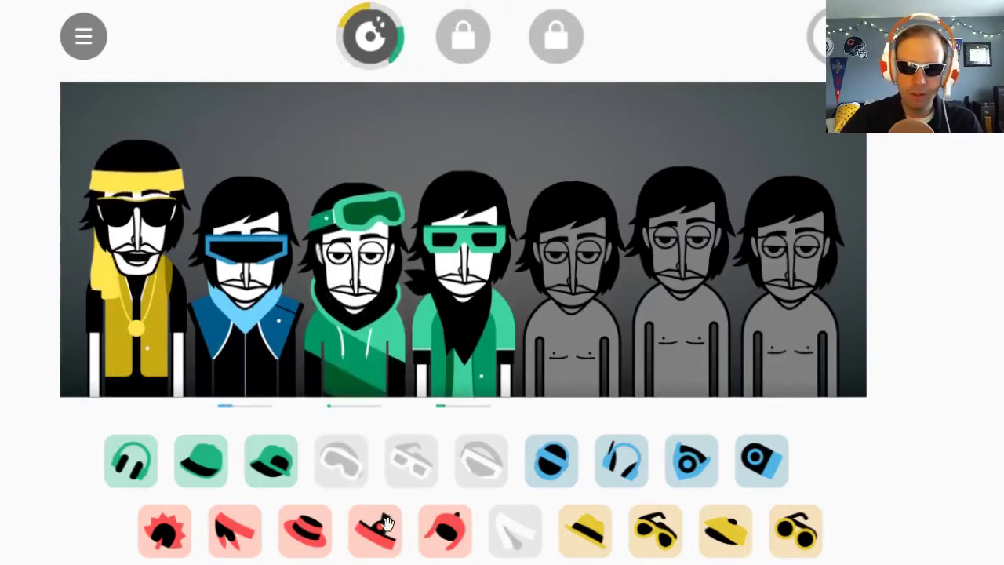
pyautogui.moveTo(376, 527); pyautogui.dragTo(569, 368)
pyautogui.moveTo(628, 517); pyautogui.dragTo(681, 329)
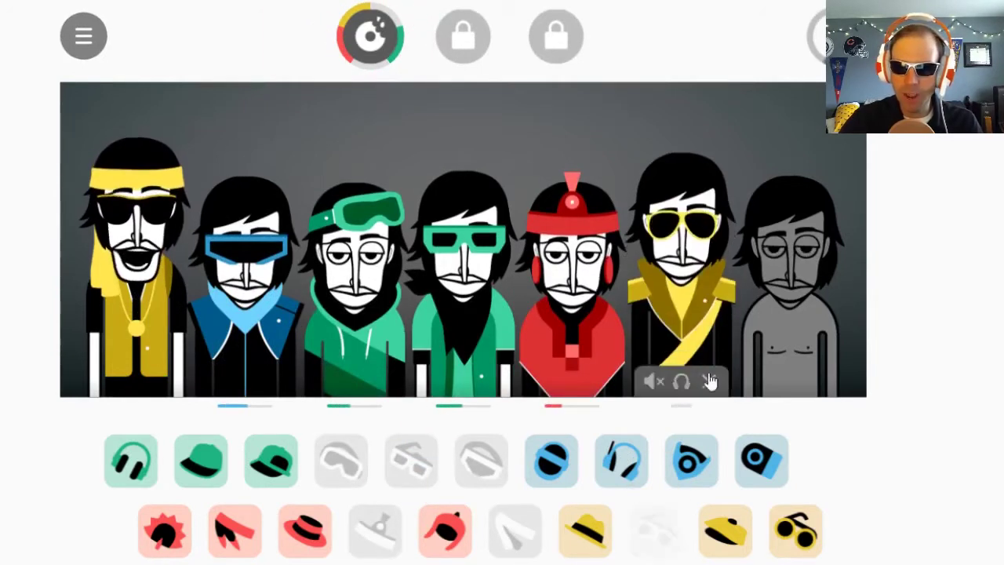
pyautogui.moveTo(797, 531); pyautogui.dragTo(793, 345)
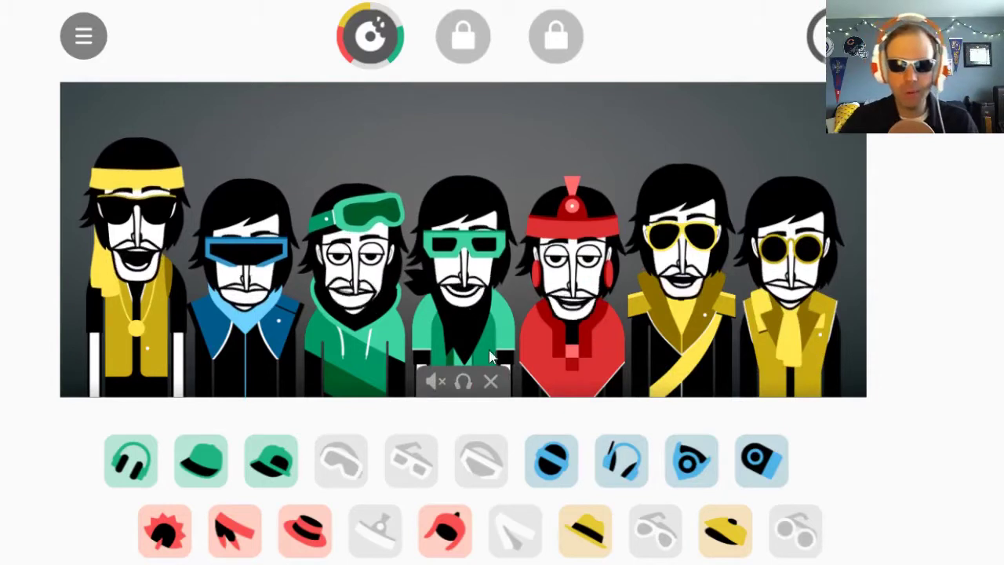
# Test mute, solo and remove on performer 4, dress it in the red hood, then reset again
pyautogui.click(436, 382)
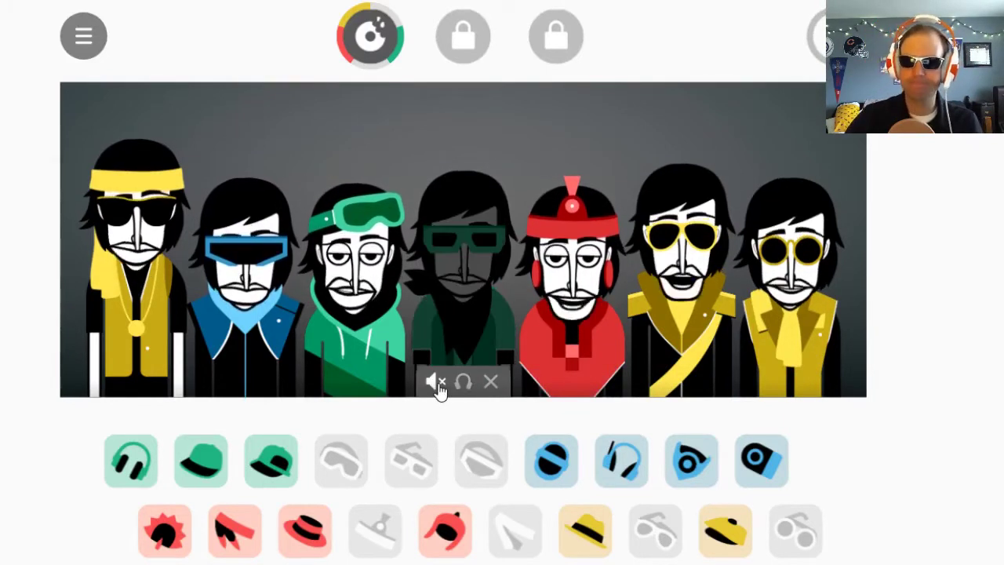
pyautogui.click(436, 382)
pyautogui.click(466, 383)
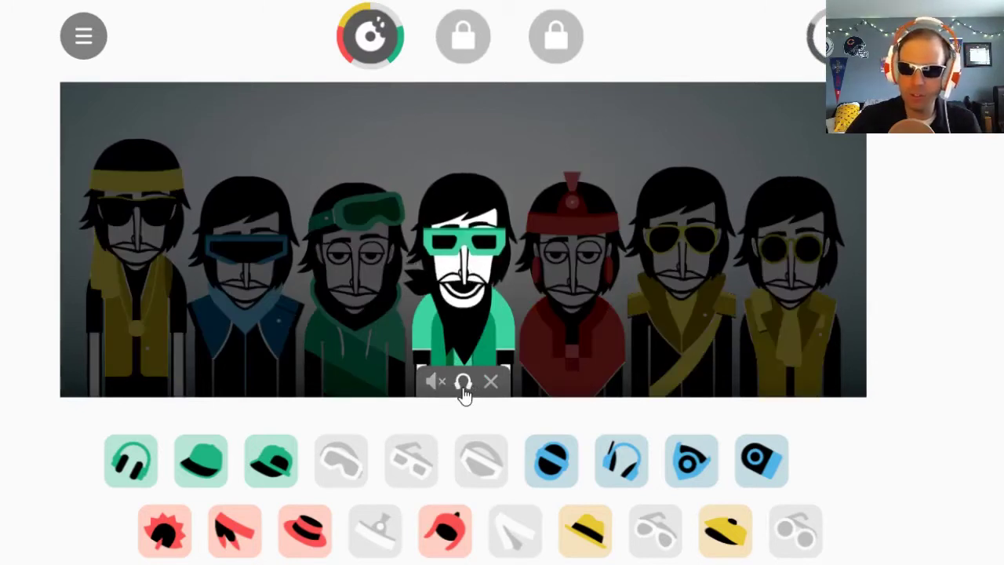
pyautogui.click(463, 386)
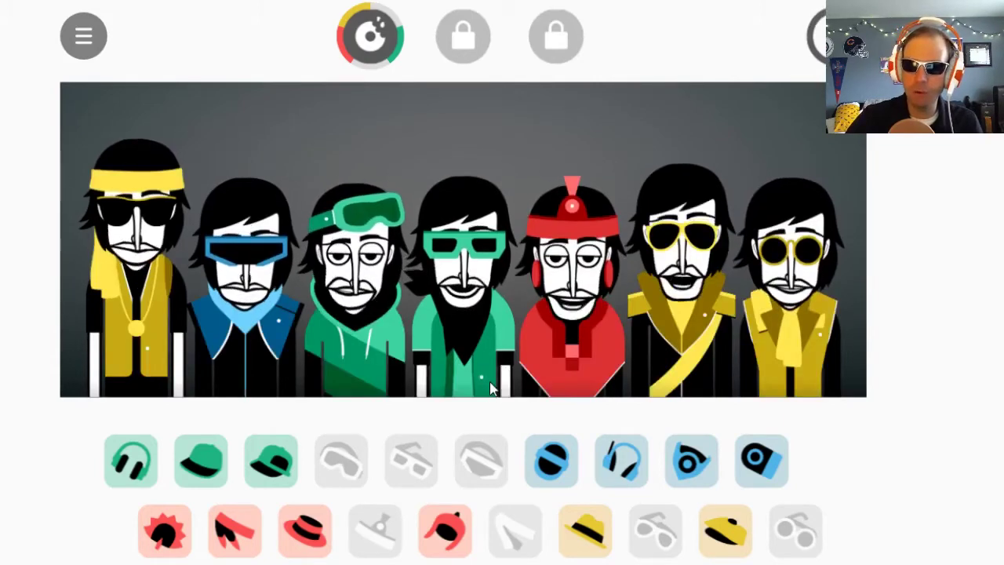
pyautogui.click(490, 383)
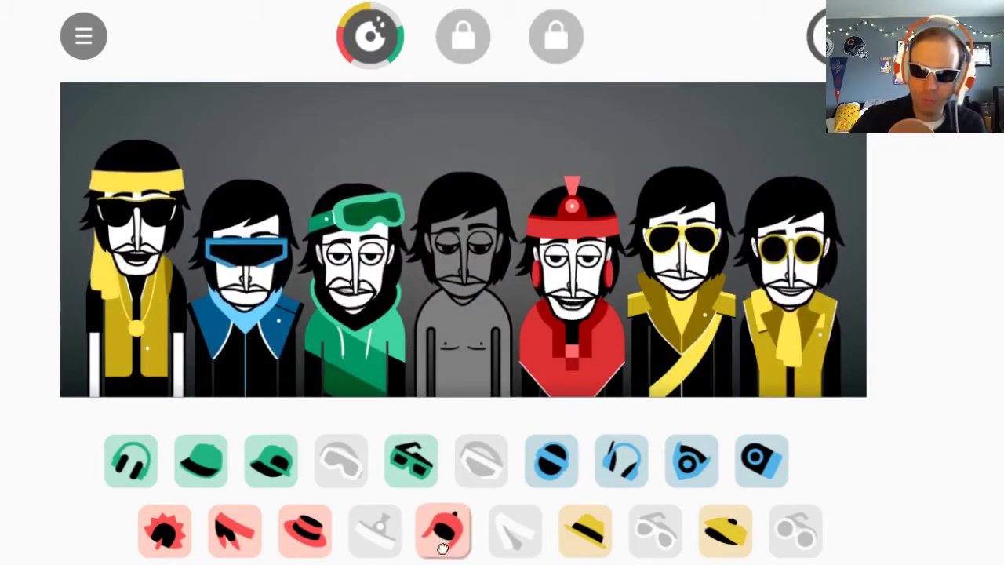
pyautogui.click(436, 510)
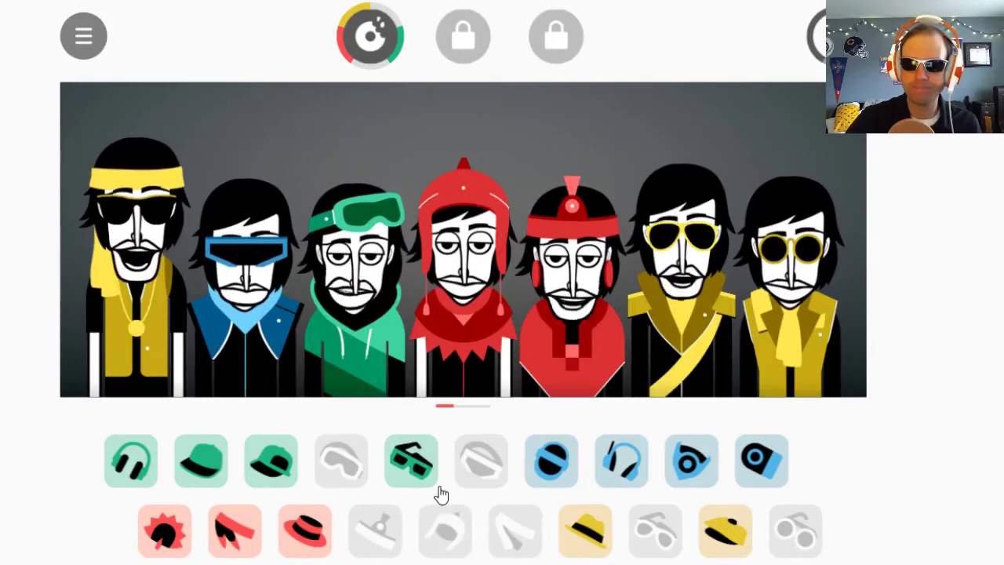
pyautogui.click(94, 43)
pyautogui.click(166, 56)
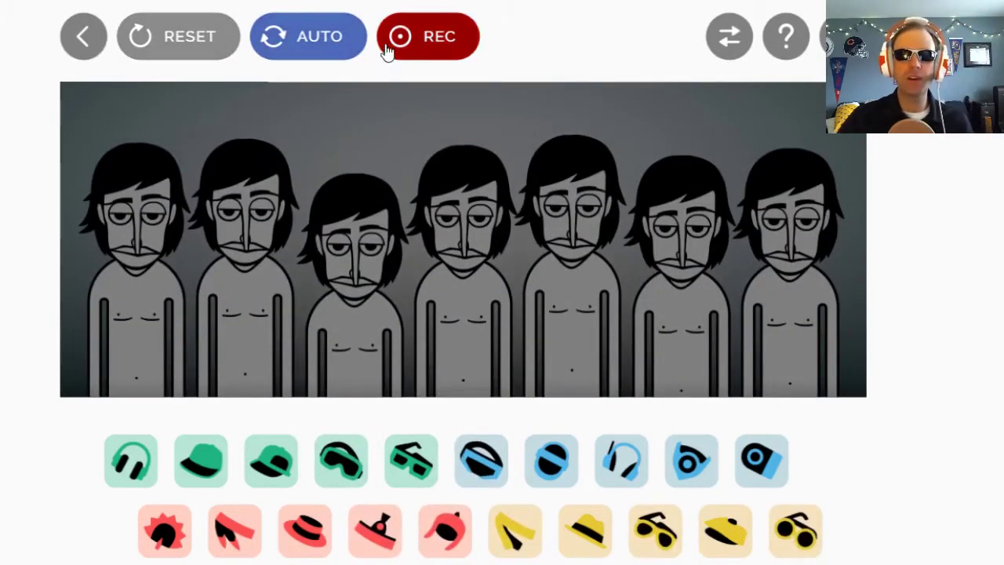
# Start recording and dress all seven performers: yellow glasses, yellow sunglasses, green cap, green glasses, blue helmet, blue headphones, red hat
pyautogui.click(446, 36)
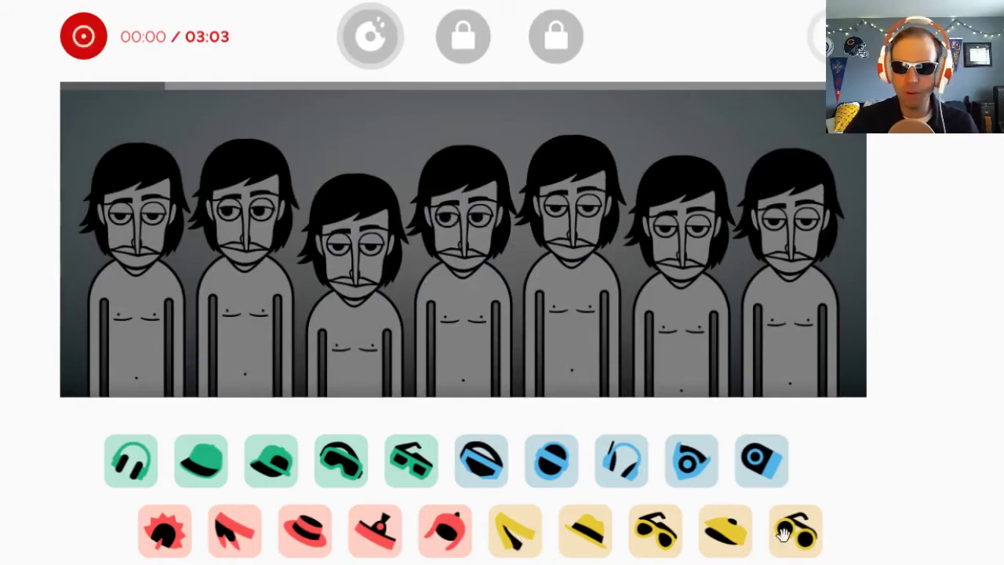
pyautogui.moveTo(788, 533); pyautogui.dragTo(126, 298)
pyautogui.moveTo(673, 540); pyautogui.dragTo(270, 321)
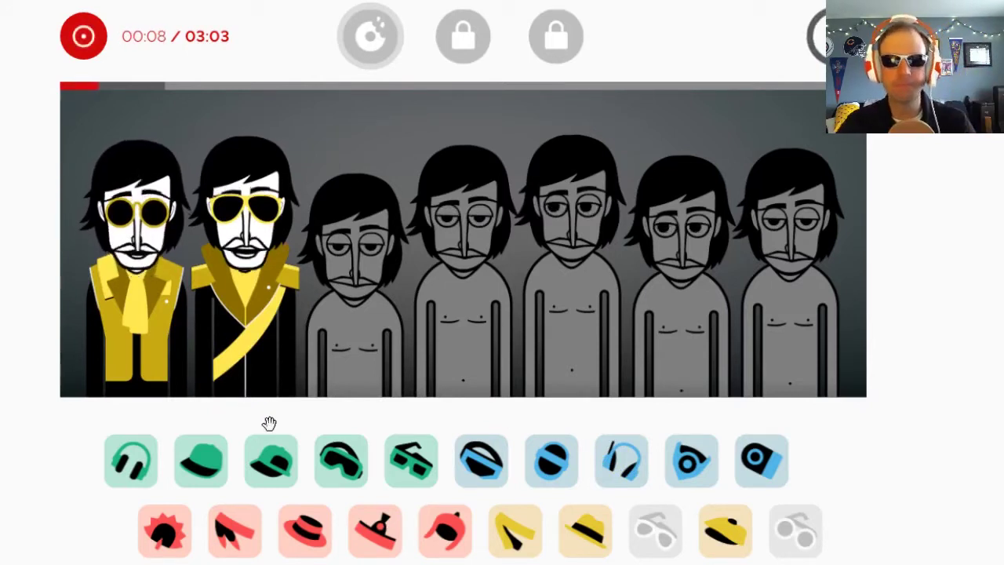
pyautogui.moveTo(271, 461); pyautogui.dragTo(353, 306)
pyautogui.moveTo(415, 459); pyautogui.dragTo(463, 298)
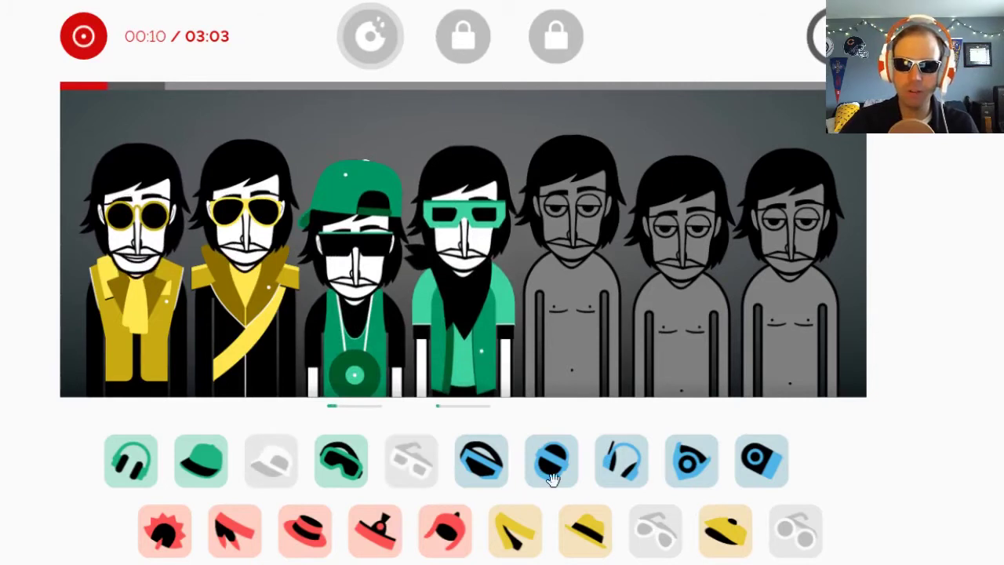
pyautogui.moveTo(551, 461); pyautogui.dragTo(567, 369)
pyautogui.moveTo(621, 461); pyautogui.dragTo(688, 337)
pyautogui.moveTo(357, 527); pyautogui.dragTo(777, 321)
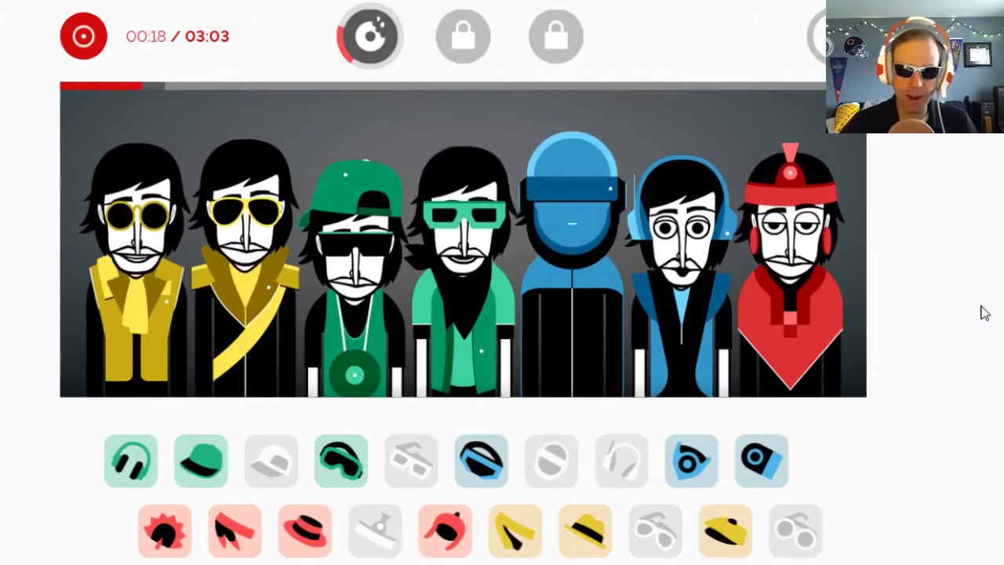
# Swap performer 4 to blue visor, 7 to red hood, 5 to red headband, then stop recording
pyautogui.moveTo(482, 384)
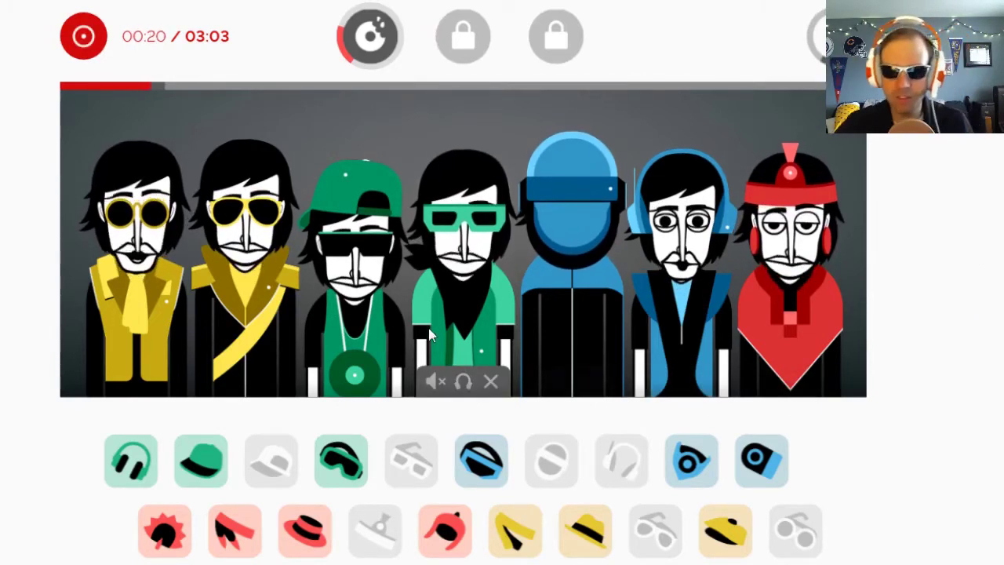
pyautogui.click(492, 383)
pyautogui.moveTo(480, 460); pyautogui.dragTo(477, 369)
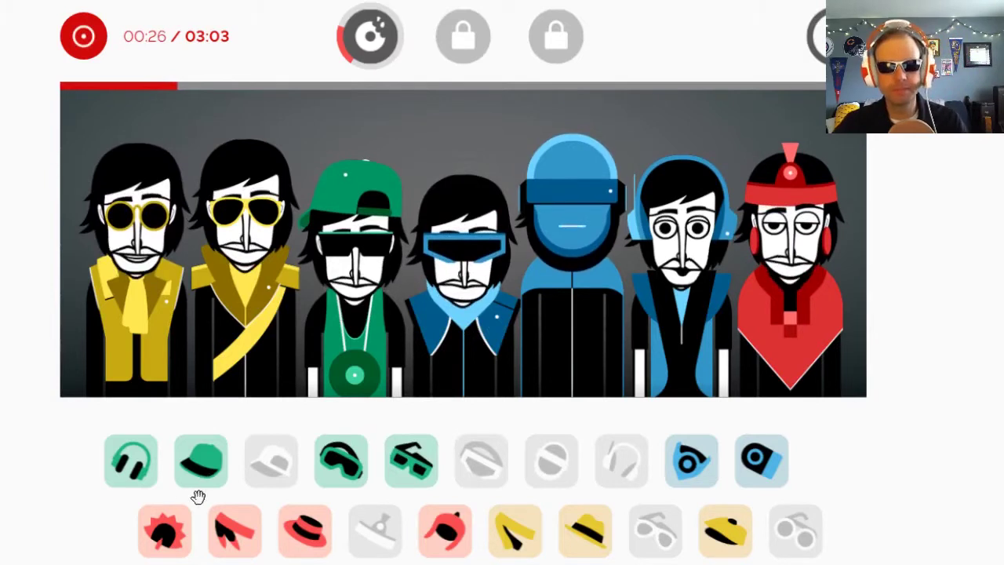
pyautogui.moveTo(359, 381)
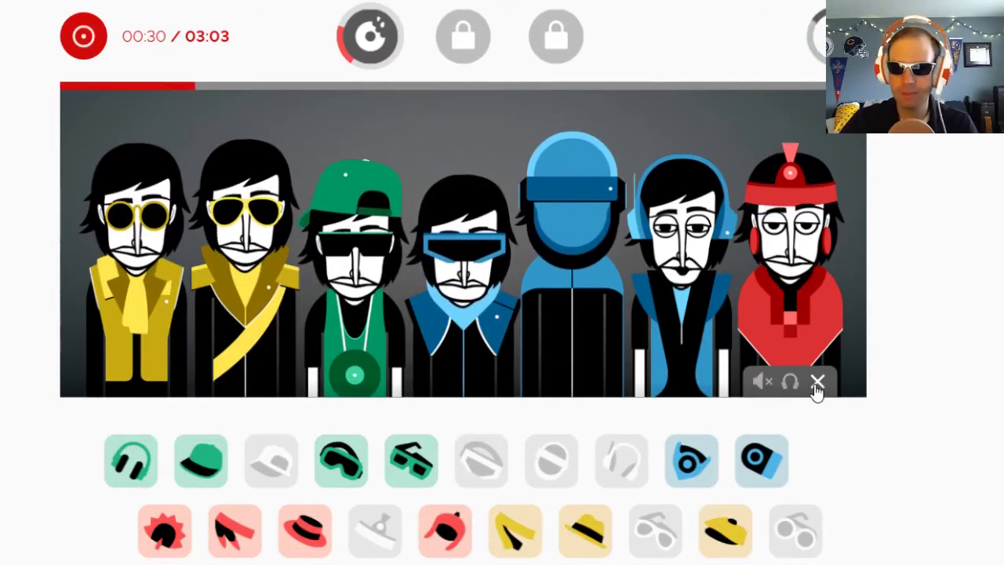
pyautogui.click(812, 384)
pyautogui.moveTo(446, 529); pyautogui.dragTo(789, 267)
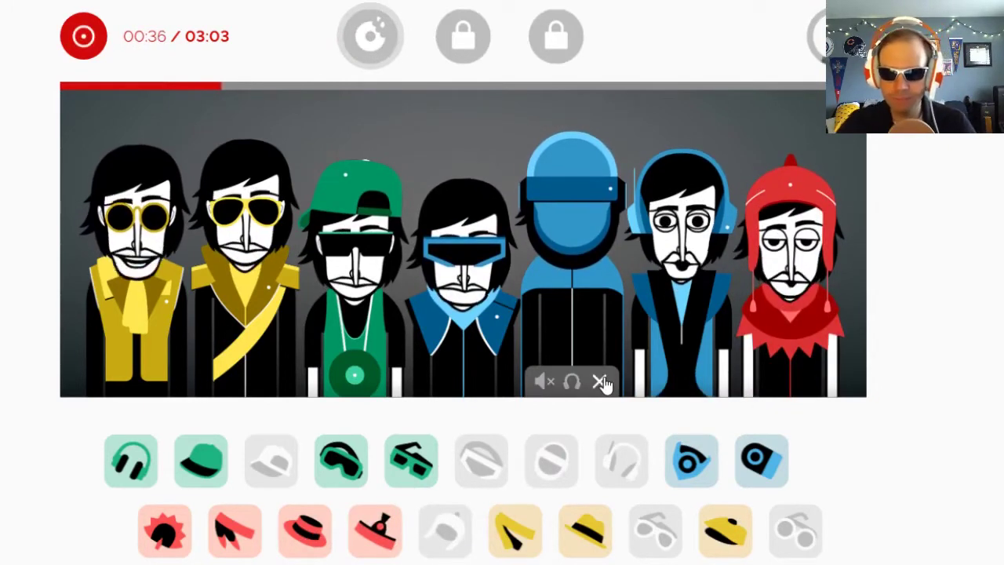
pyautogui.click(601, 382)
pyautogui.moveTo(234, 531); pyautogui.dragTo(573, 299)
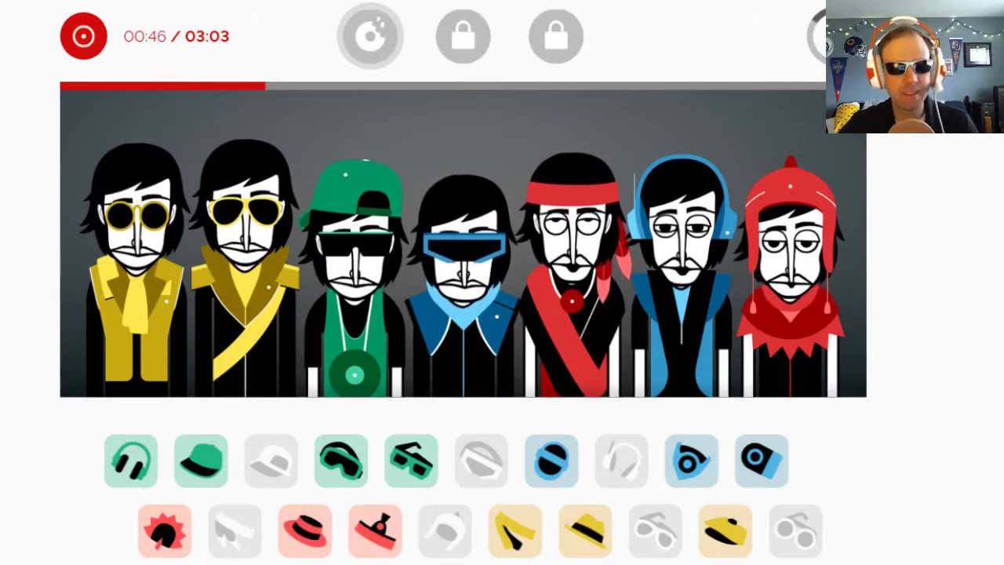
pyautogui.click(69, 41)
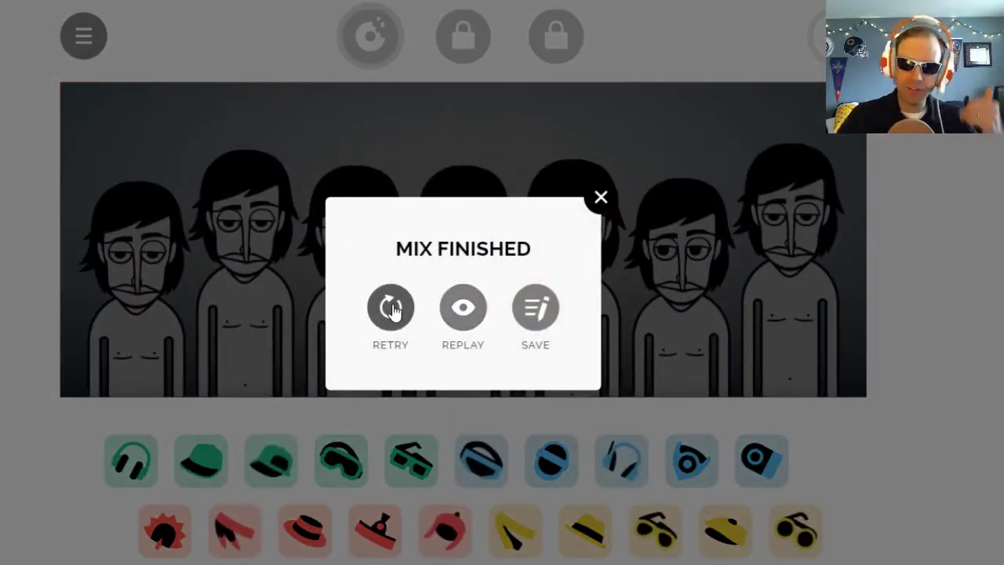
# Replay the finished mix from the Mix Finished dialog
pyautogui.click(462, 308)
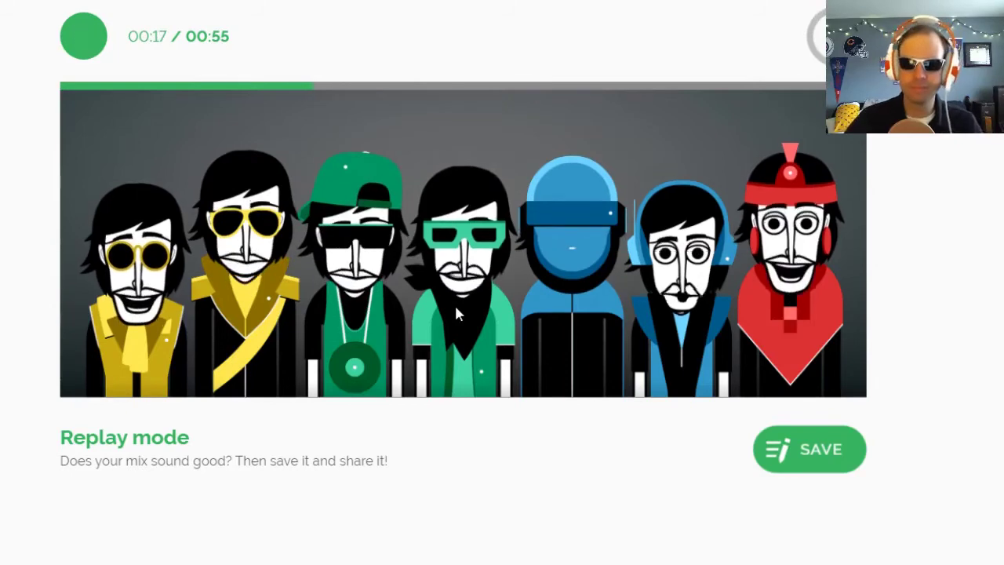
# Save the mix titled 'Sunrise party', dedicated to 'Everyone', keeping the existing pseudonym
pyautogui.click(821, 454)
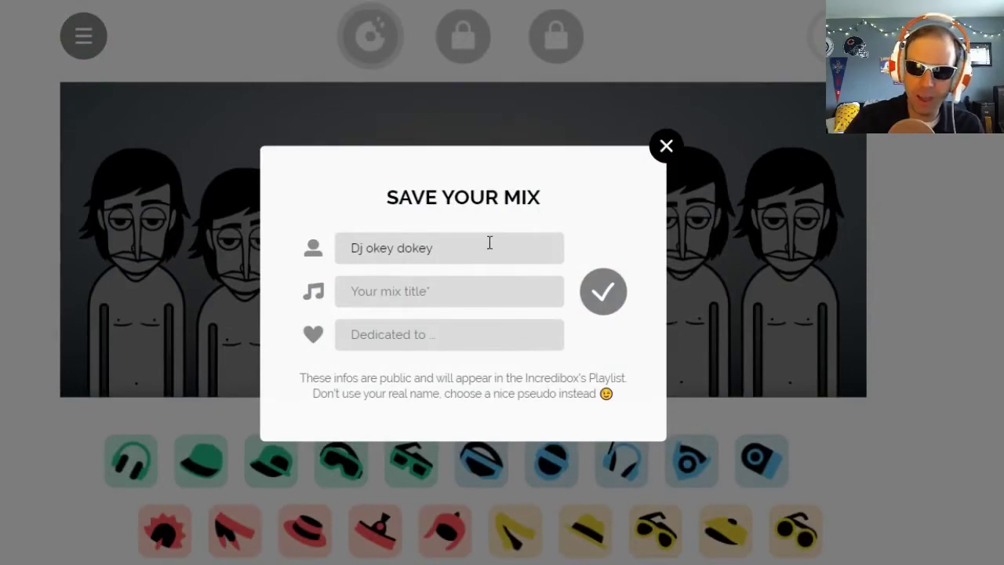
pyautogui.click(457, 248)
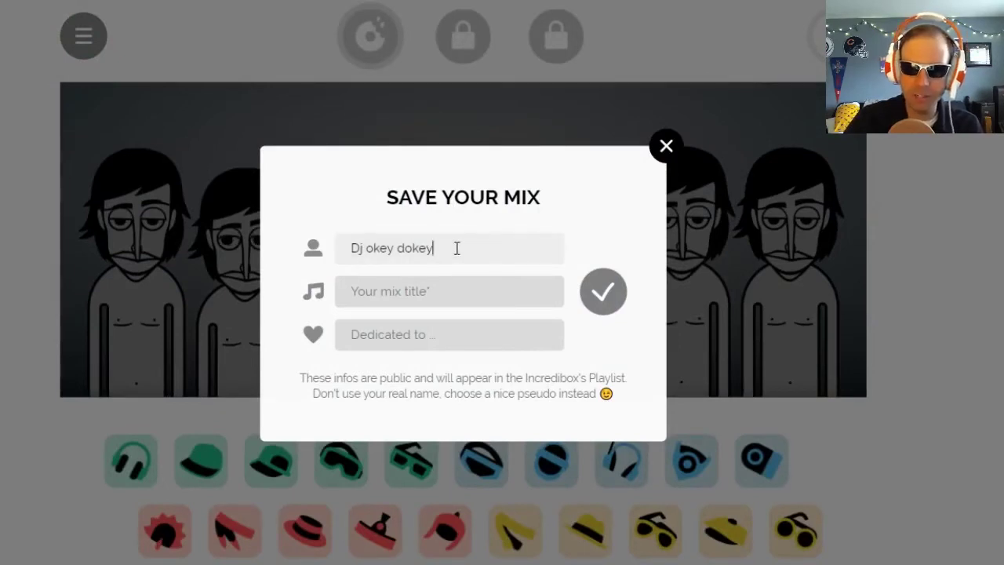
pyautogui.click(408, 302)
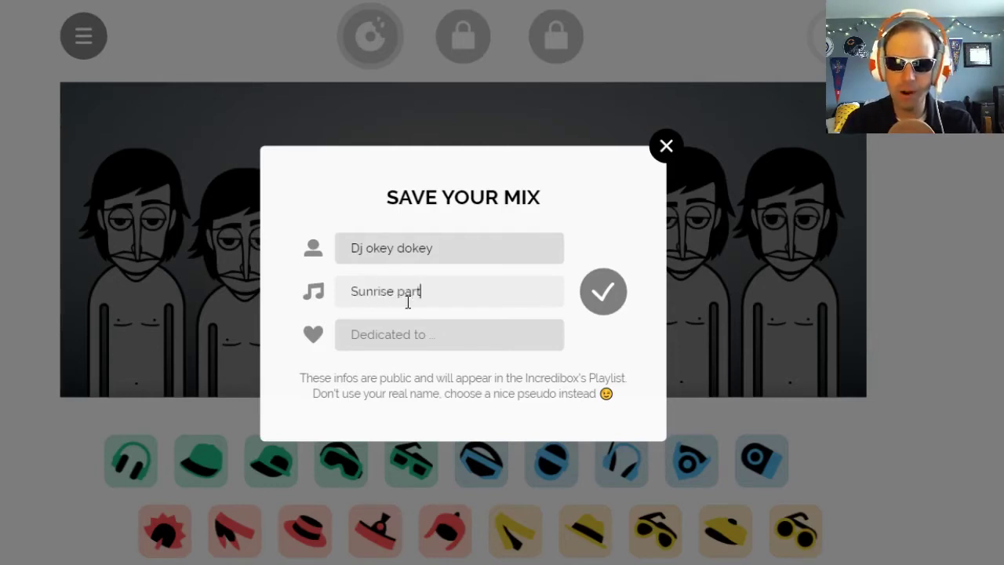
pyautogui.click(436, 335)
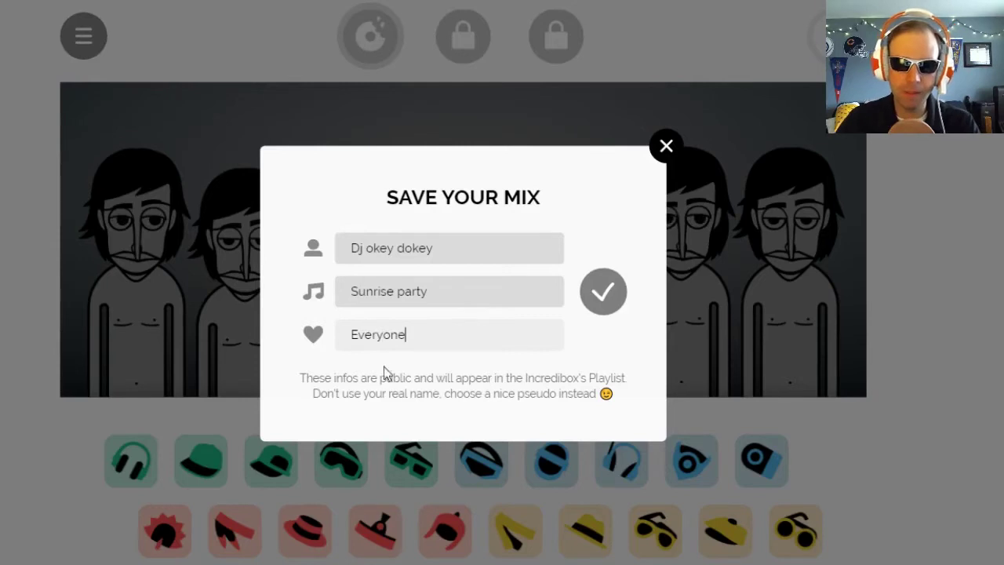
pyautogui.click(611, 295)
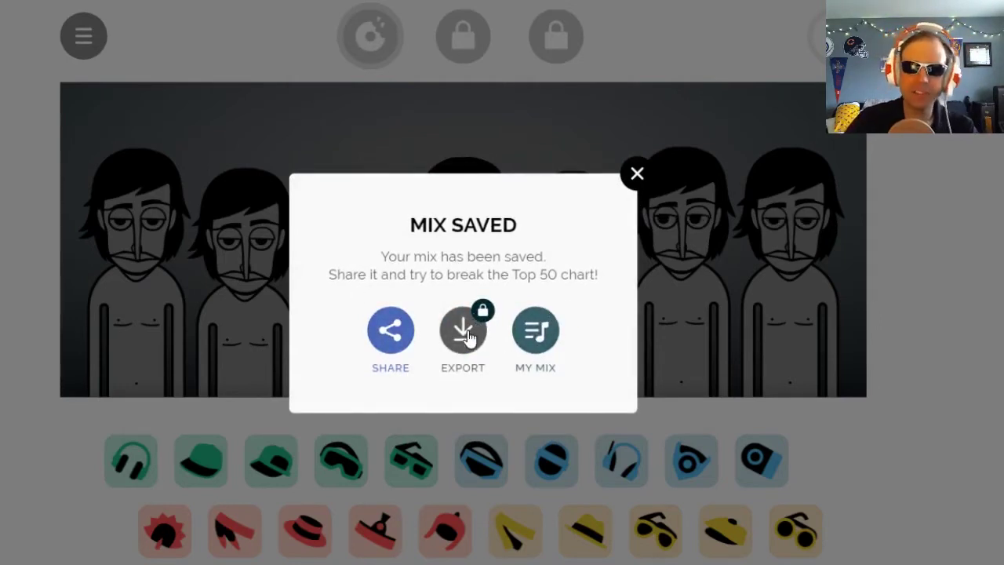
# Copy the saved mix's share link, then close the share and Mix Saved dialogs
pyautogui.click(390, 345)
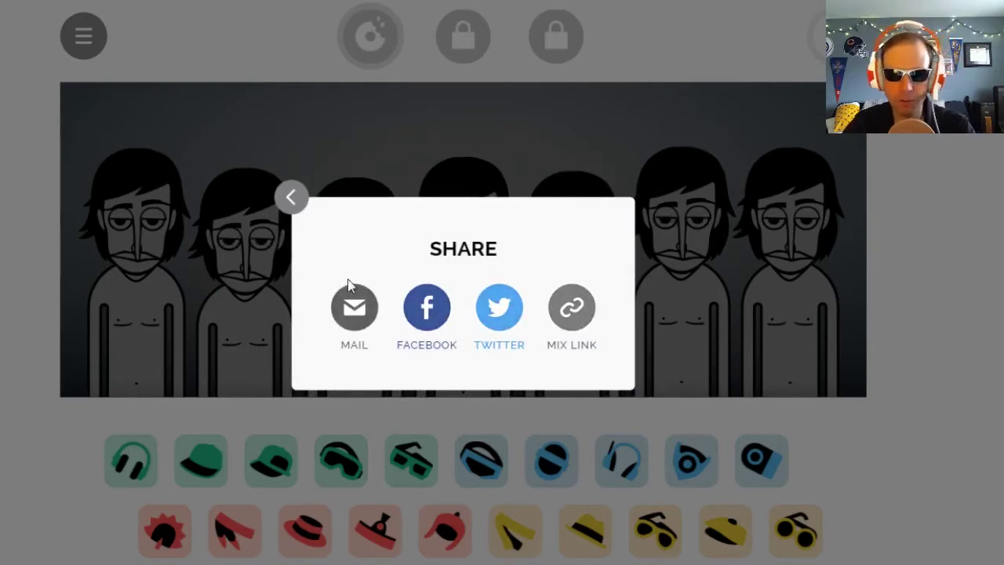
pyautogui.click(581, 310)
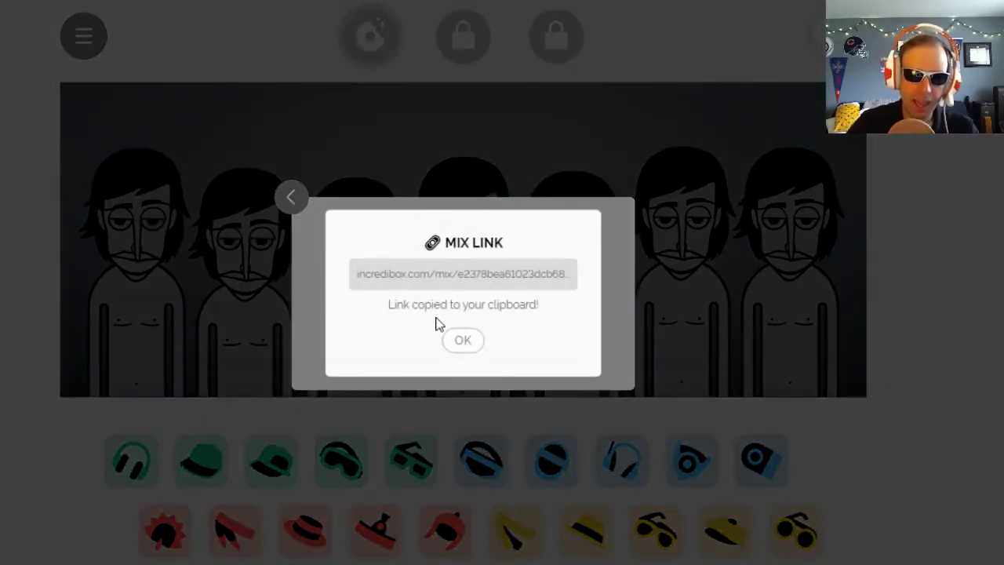
pyautogui.click(451, 276)
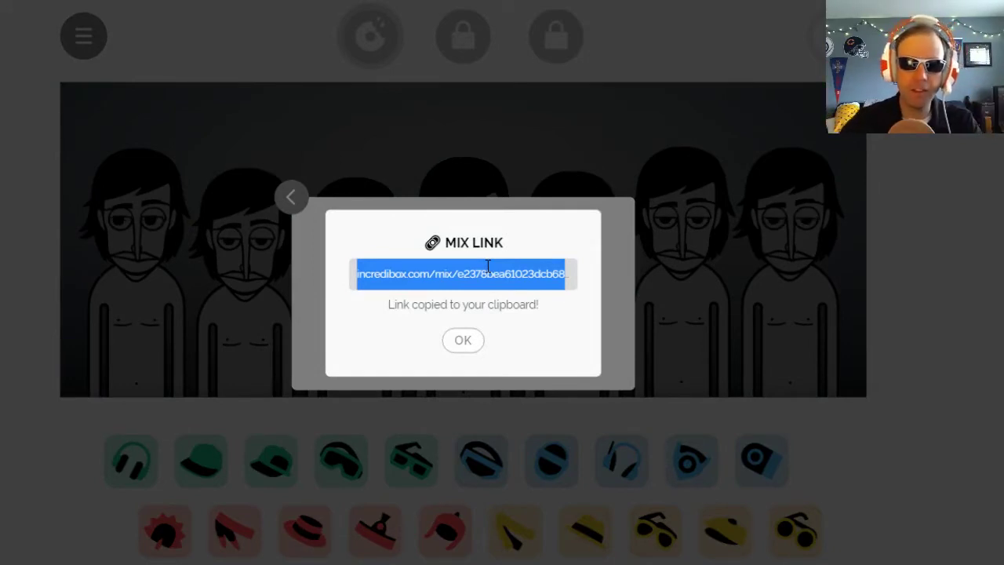
pyautogui.click(463, 339)
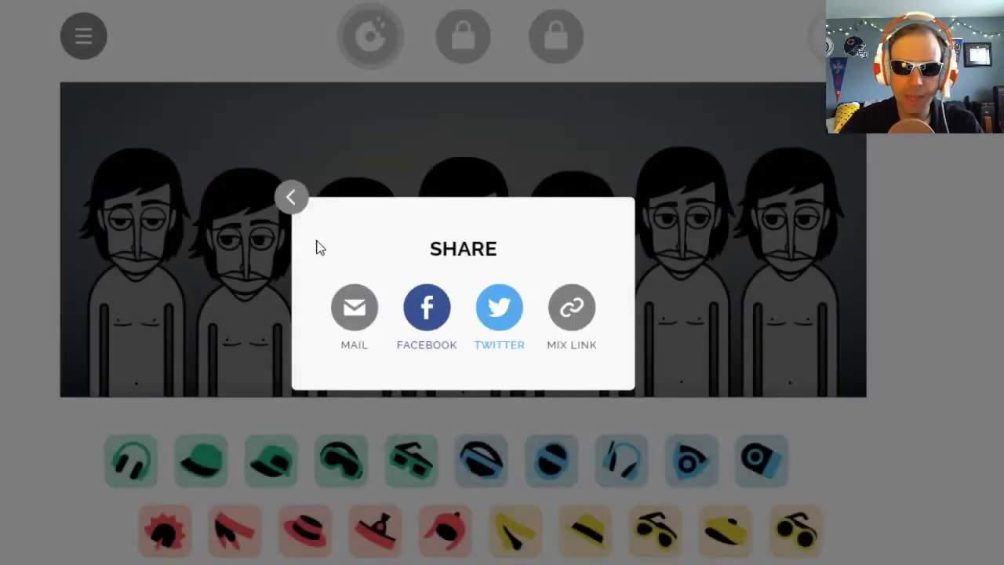
pyautogui.click(294, 199)
pyautogui.click(637, 172)
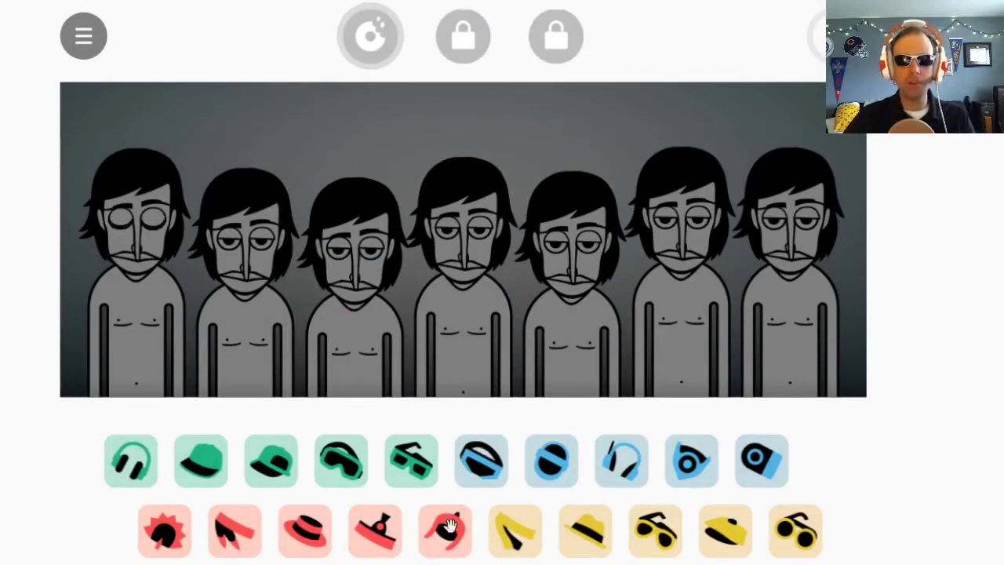
# Dress performers 1–7 in green cap, green glasses, red hood, blue glasses, yellow headband, red costume, yellow glasses
pyautogui.moveTo(270, 461); pyautogui.dragTo(168, 329)
pyautogui.moveTo(422, 465); pyautogui.dragTo(275, 314)
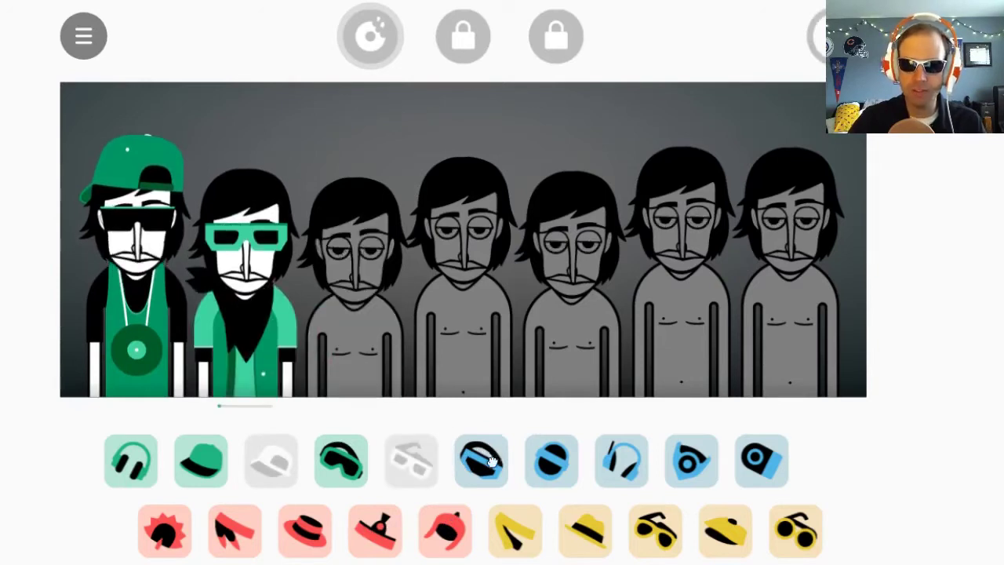
pyautogui.moveTo(482, 463); pyautogui.dragTo(463, 314)
pyautogui.moveTo(518, 514); pyautogui.dragTo(573, 298)
pyautogui.moveTo(445, 530); pyautogui.dragTo(357, 298)
pyautogui.moveTo(375, 529); pyautogui.dragTo(679, 345)
pyautogui.moveTo(655, 529); pyautogui.dragTo(788, 314)
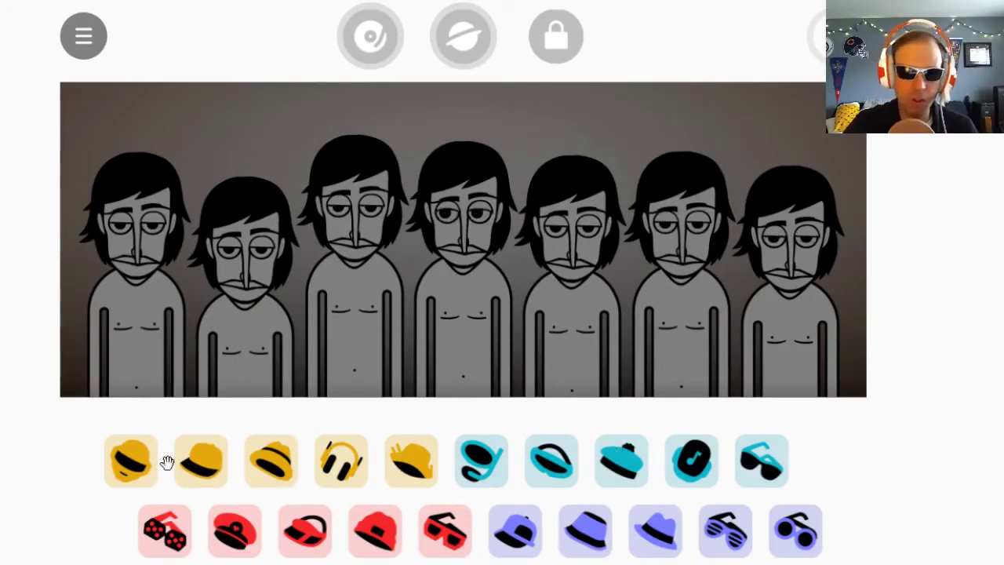
# Put the yellow helmet on performer 1 and the blue snorkel costume on performer 2
pyautogui.moveTo(133, 466); pyautogui.dragTo(128, 322)
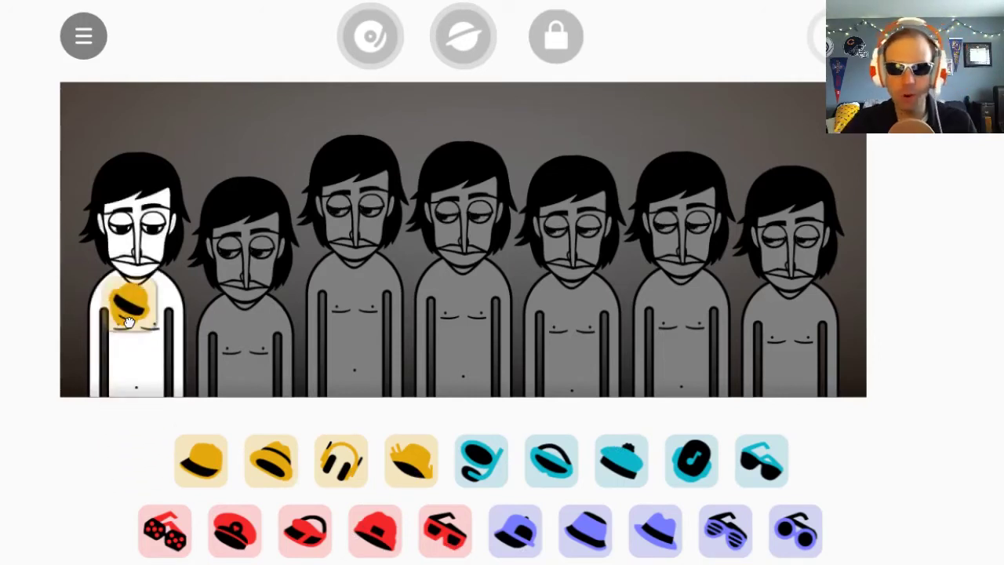
pyautogui.moveTo(128, 321); pyautogui.dragTo(130, 323)
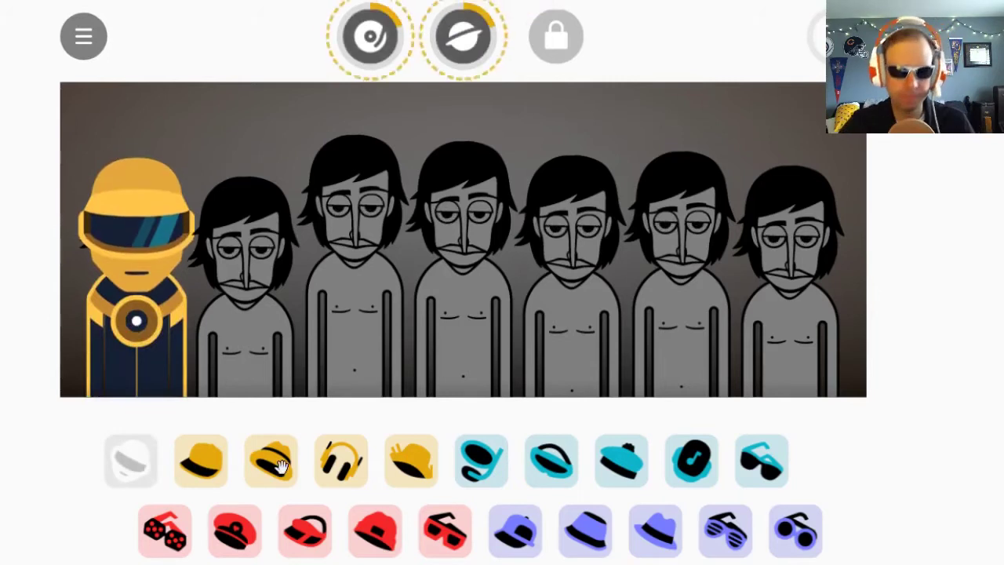
pyautogui.moveTo(477, 469); pyautogui.dragTo(243, 342)
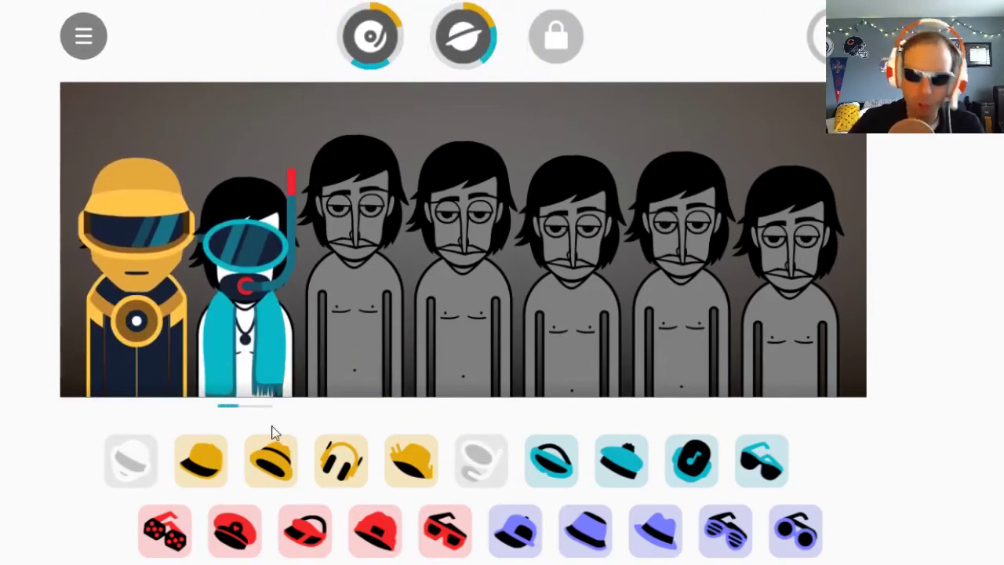
# Dress performers 3–7 in red visor, red beanie, blue bucket hat, teal sailor hat and cyan glasses
pyautogui.moveTo(309, 533); pyautogui.dragTo(353, 314)
pyautogui.moveTo(388, 540); pyautogui.dragTo(463, 314)
pyautogui.moveTo(555, 527); pyautogui.dragTo(573, 329)
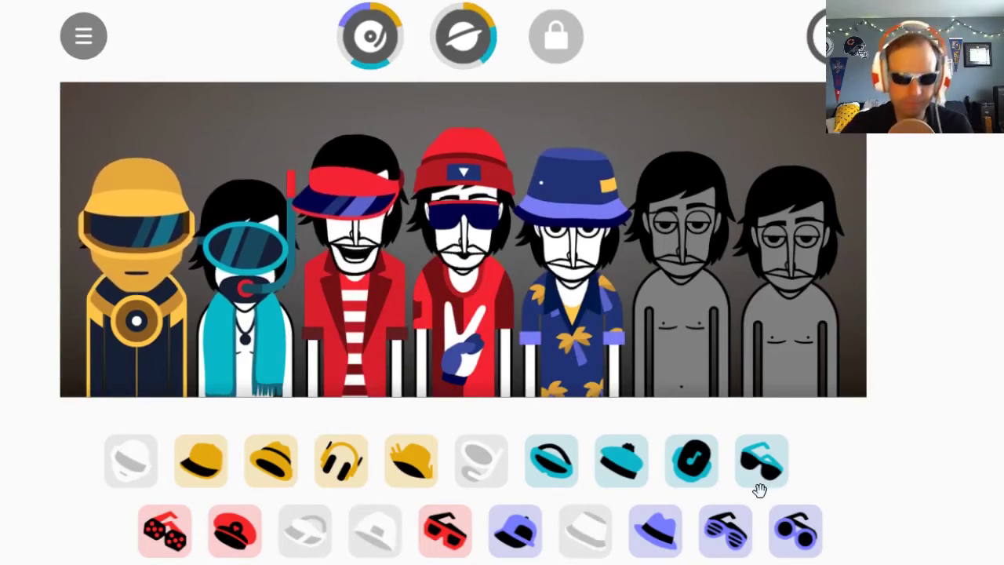
pyautogui.moveTo(621, 461); pyautogui.dragTo(679, 337)
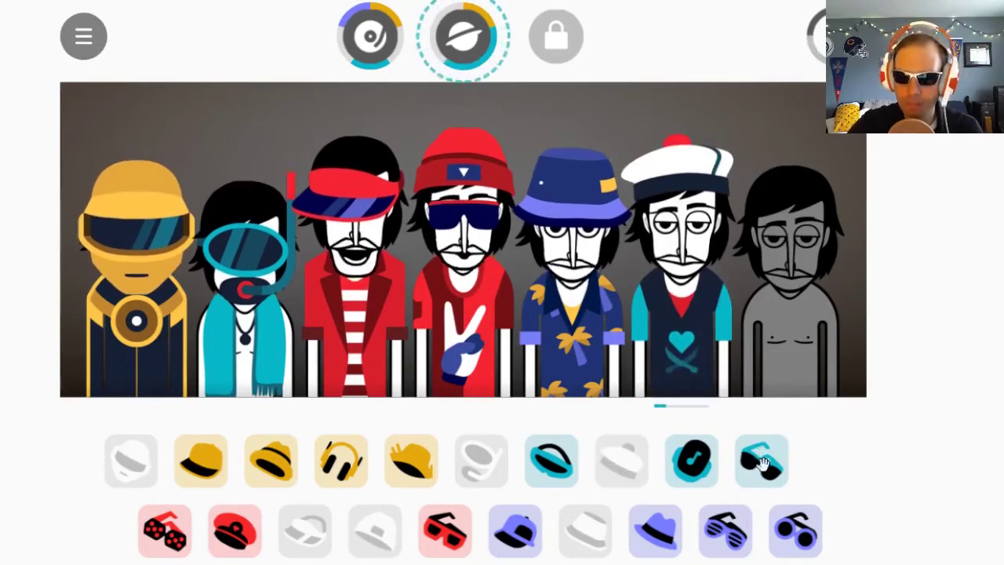
pyautogui.moveTo(761, 461); pyautogui.dragTo(810, 352)
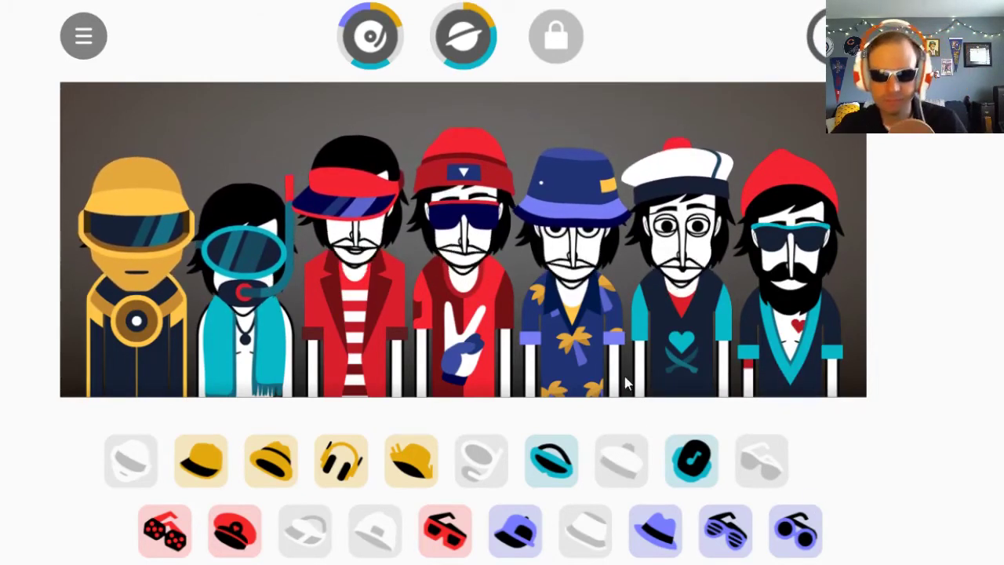
pyautogui.moveTo(720, 539); pyautogui.dragTo(796, 384)
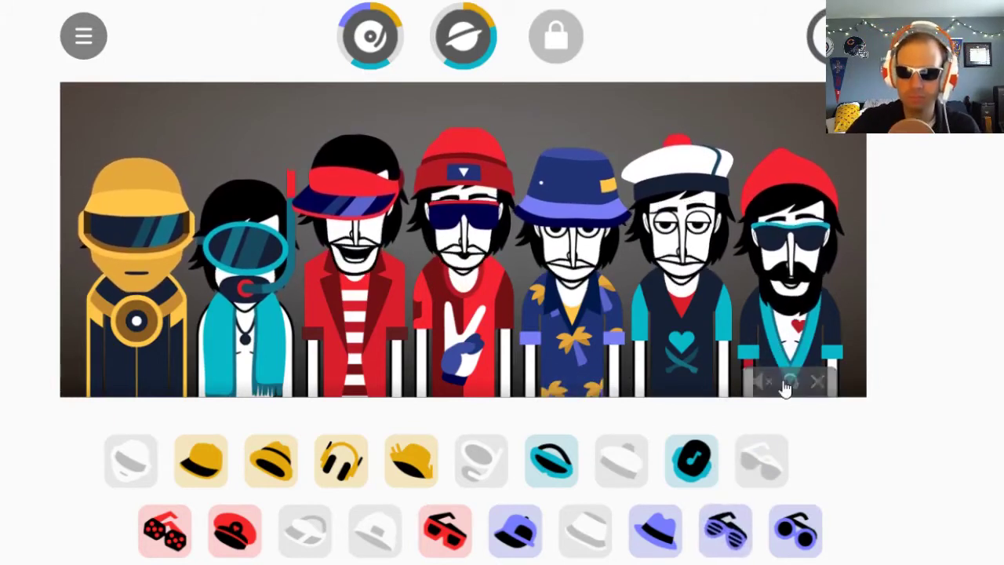
# Re-dress the fifth performer in the yellow straw hat and the rightmost in the red captain hat
pyautogui.click(818, 383)
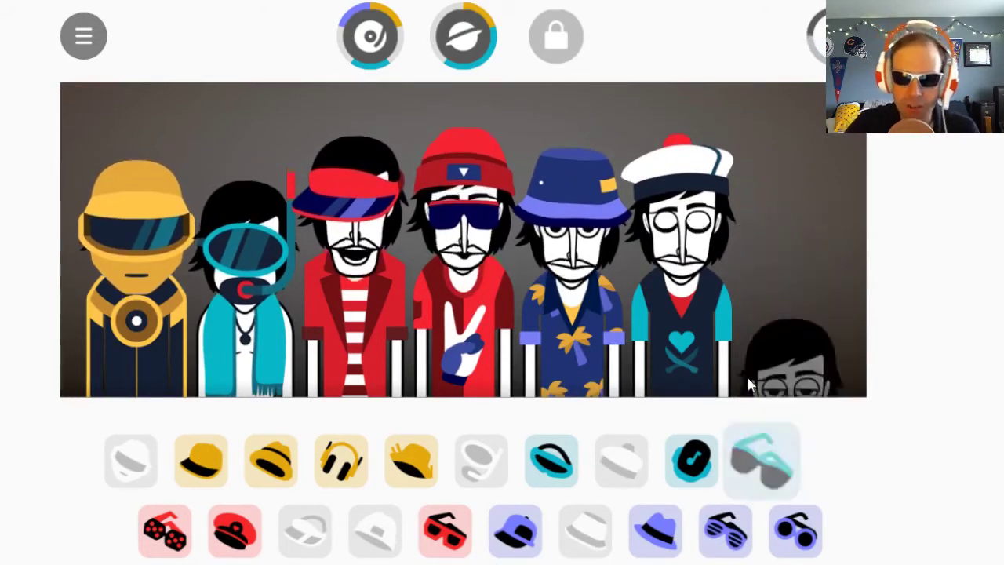
pyautogui.click(600, 384)
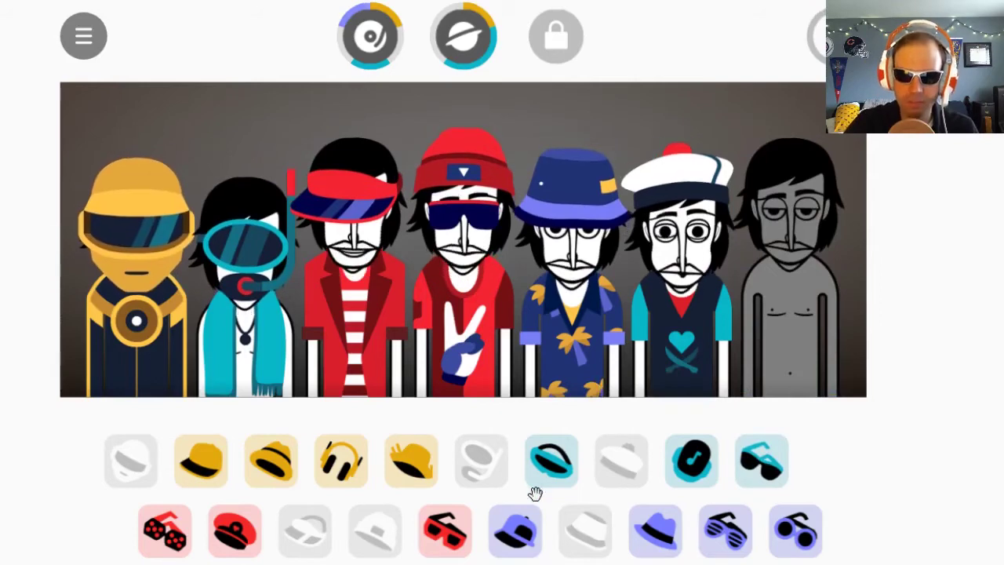
pyautogui.moveTo(411, 461); pyautogui.dragTo(573, 298)
pyautogui.moveTo(235, 532); pyautogui.dragTo(801, 369)
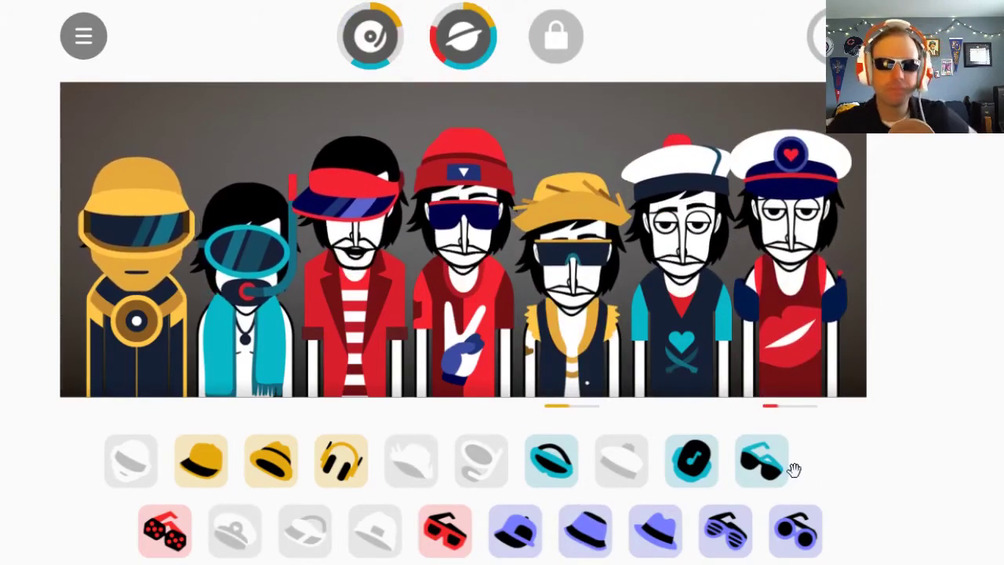
# Swap the fourth performer into the blue helmet and the fifth into the blue visor costume
pyautogui.moveTo(291, 328)
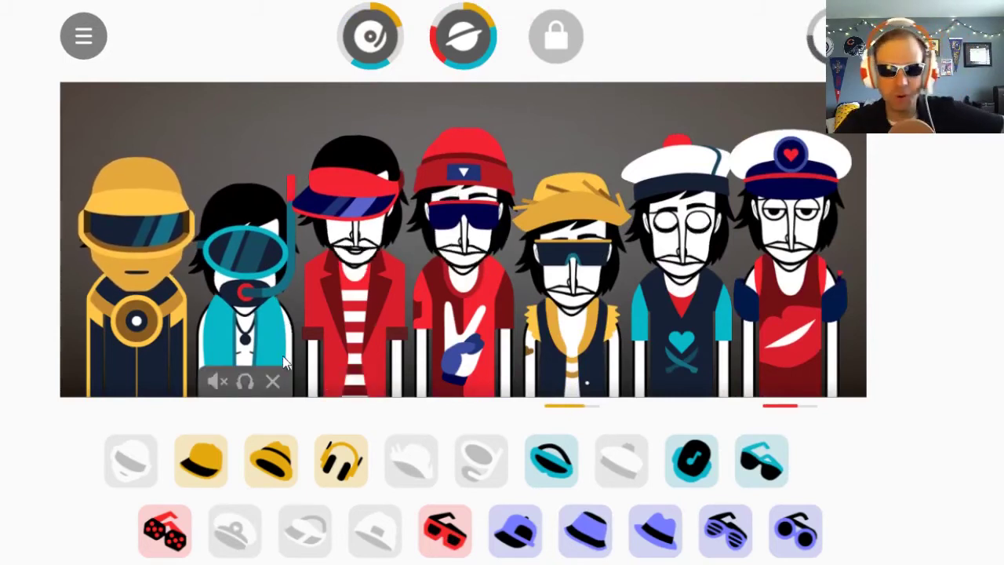
pyautogui.moveTo(319, 333)
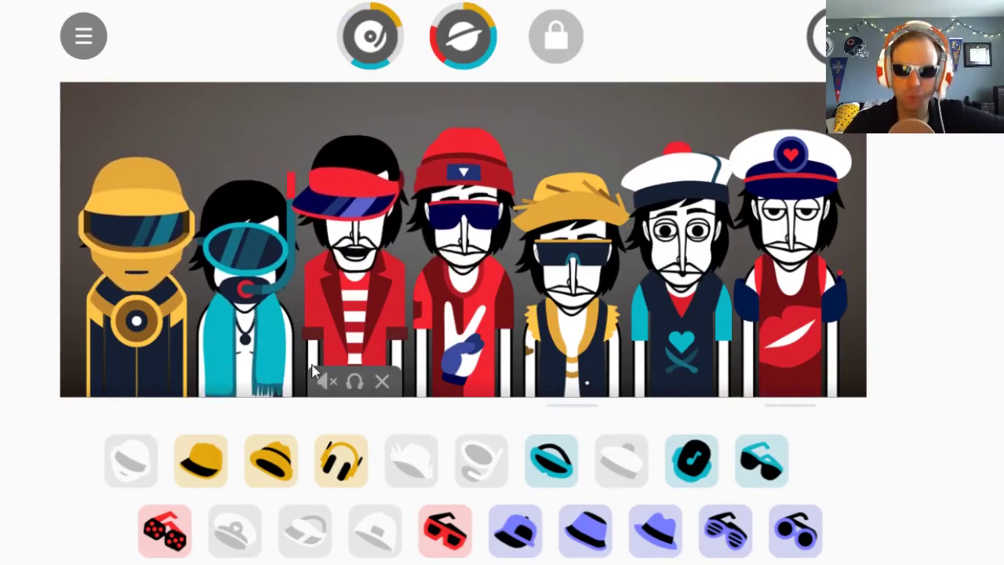
pyautogui.moveTo(482, 377)
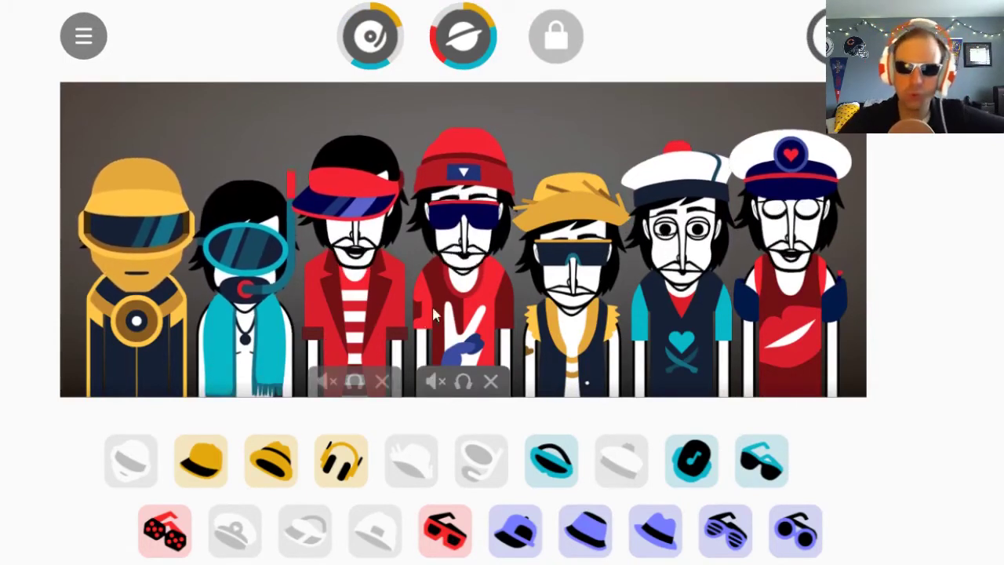
pyautogui.click(491, 383)
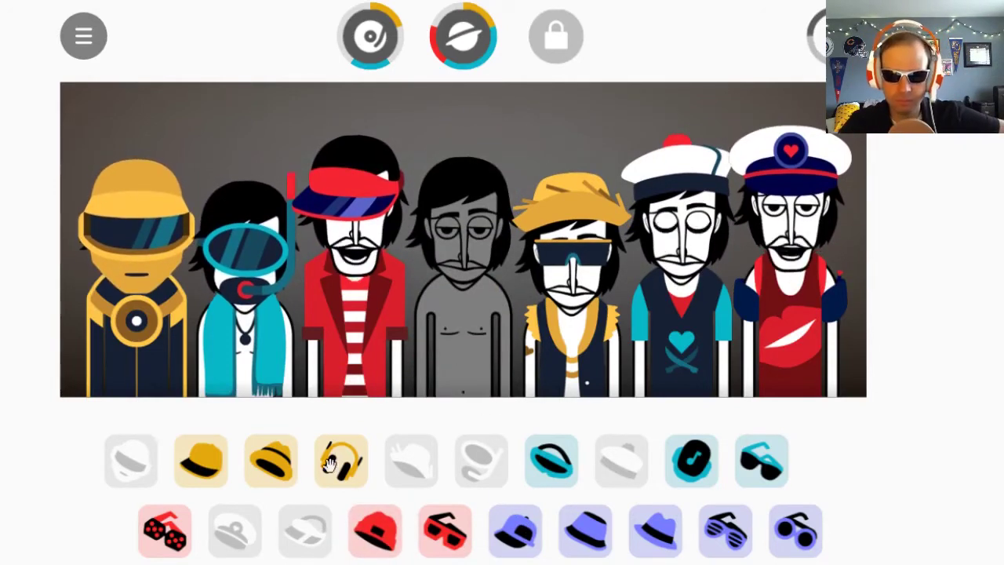
pyautogui.moveTo(700, 471); pyautogui.dragTo(444, 359)
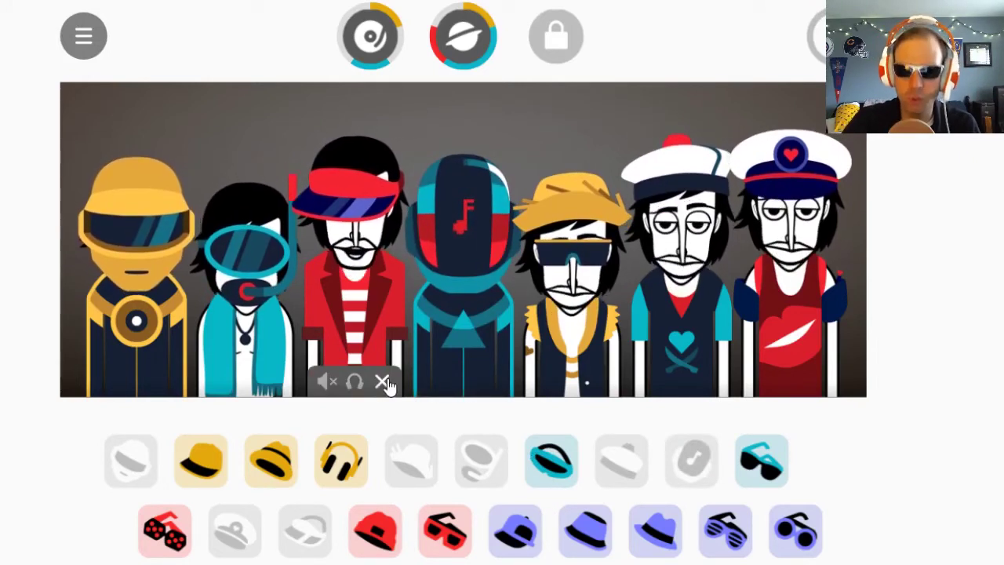
pyautogui.moveTo(572, 337)
pyautogui.click(599, 382)
pyautogui.moveTo(551, 460); pyautogui.dragTo(573, 298)
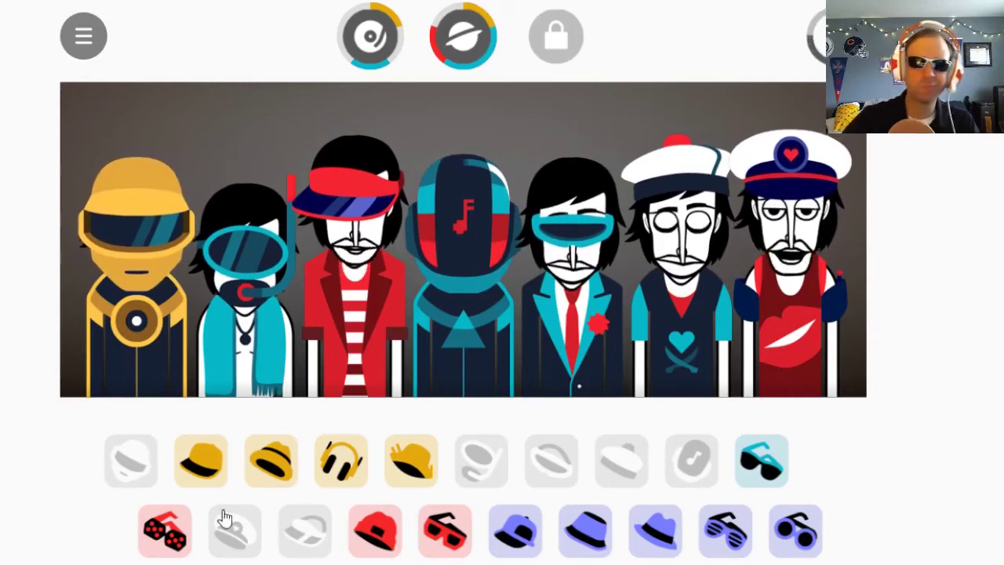
# Put red dice glasses on the third performer and yellow headphones on the fourth
pyautogui.click(382, 384)
pyautogui.moveTo(165, 531); pyautogui.dragTo(361, 314)
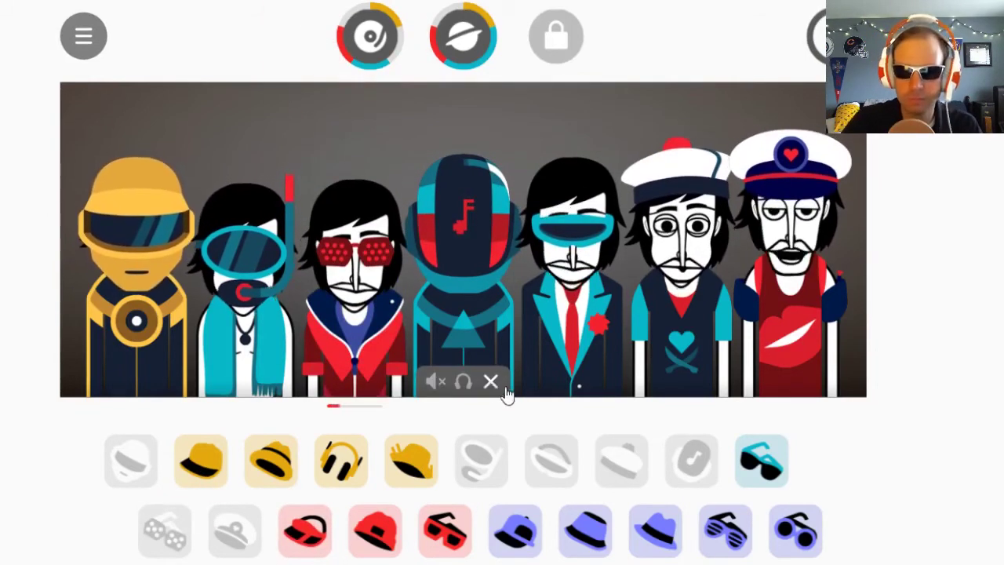
pyautogui.click(491, 388)
pyautogui.moveTo(339, 471); pyautogui.dragTo(463, 259)
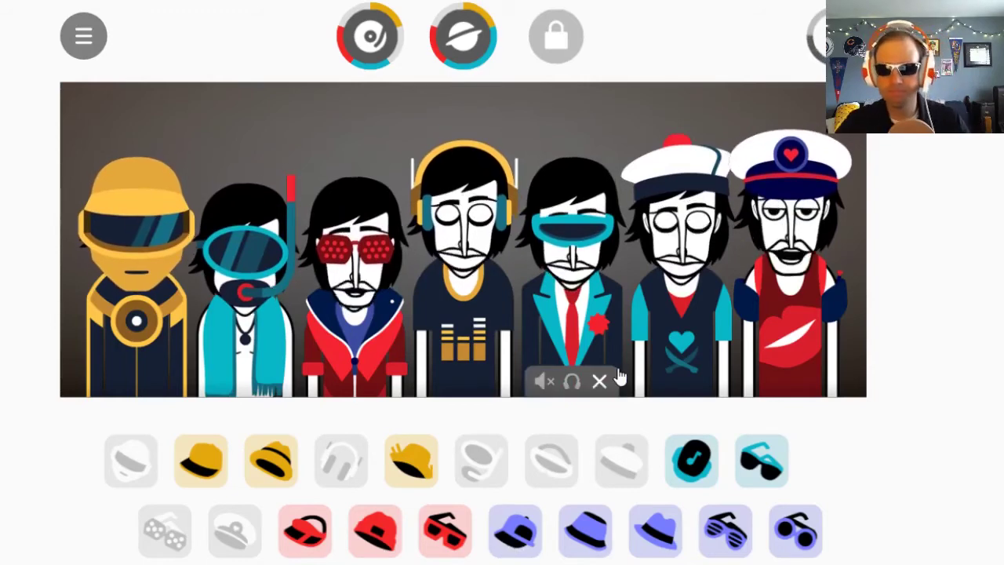
# Change the fifth performer to the blue fedora and the sixth to headband and round glasses
pyautogui.click(610, 384)
pyautogui.click(653, 532)
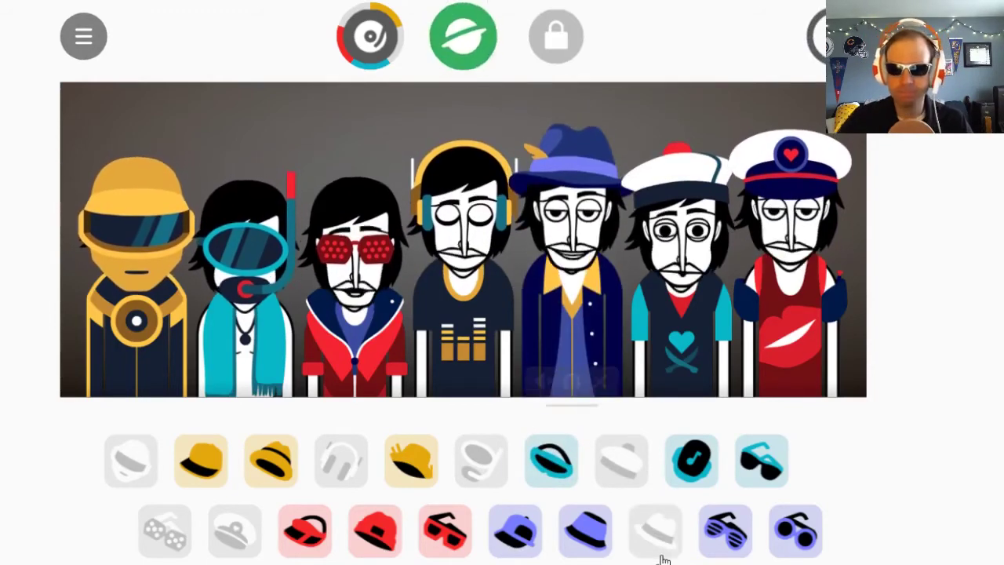
pyautogui.moveTo(698, 383)
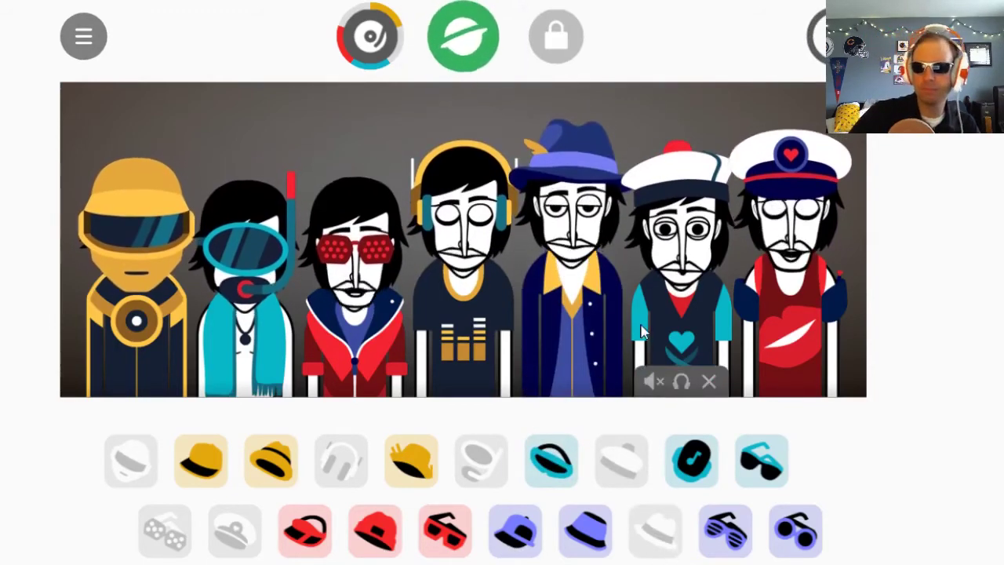
pyautogui.click(710, 385)
pyautogui.click(795, 531)
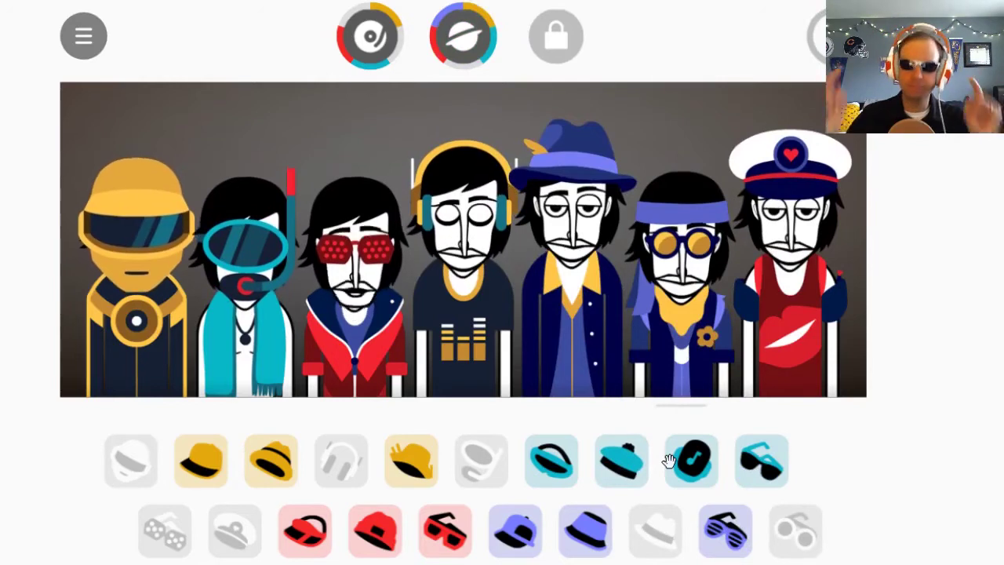
# Replace the fourth performer's headphones with the yellow hat costume
pyautogui.moveTo(314, 357)
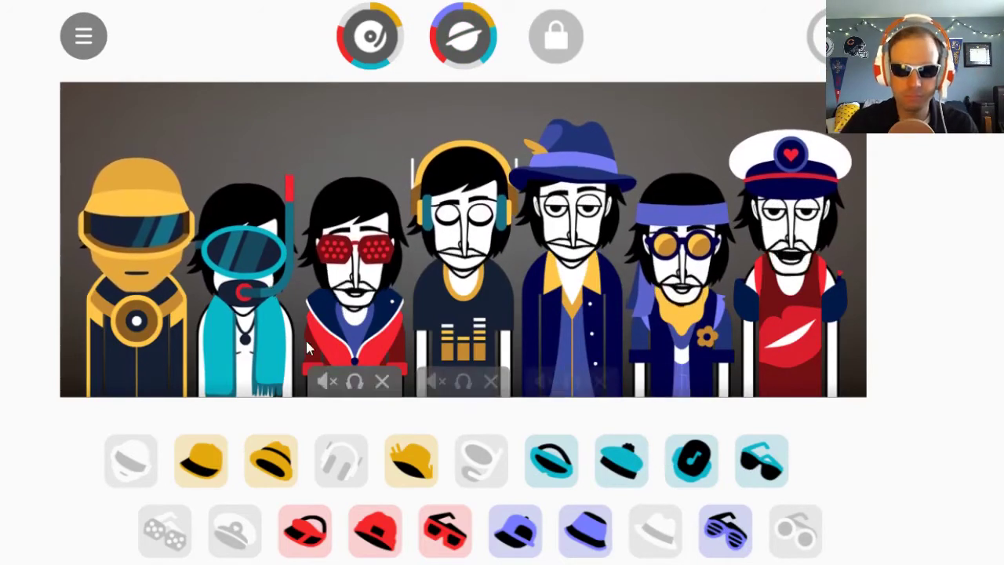
pyautogui.moveTo(259, 375)
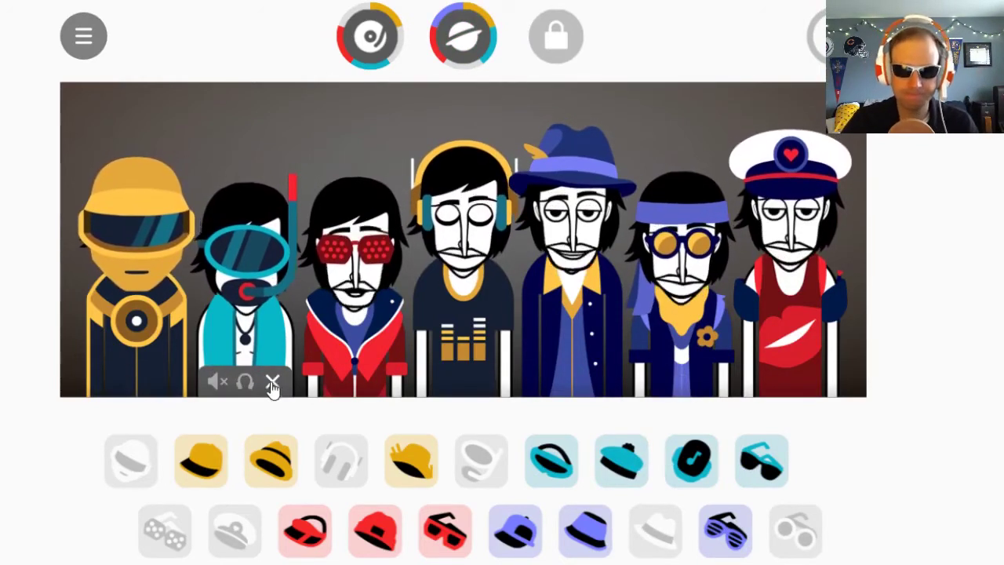
pyautogui.moveTo(488, 385)
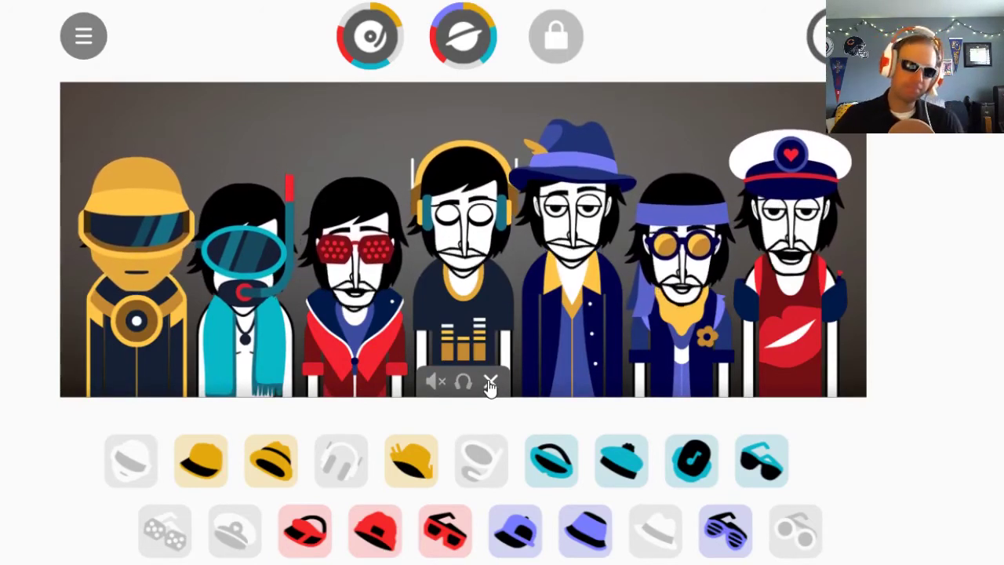
pyautogui.click(489, 384)
pyautogui.moveTo(271, 461); pyautogui.dragTo(468, 299)
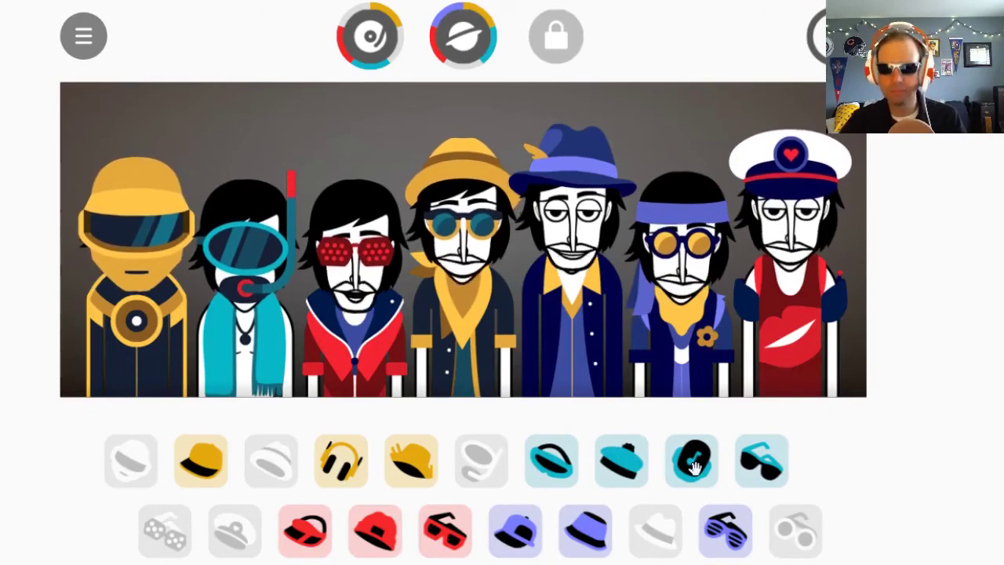
# Restore the sailor hat on the sixth performer and give the fifth striped purple glasses
pyautogui.click(712, 383)
pyautogui.moveTo(621, 460); pyautogui.dragTo(674, 345)
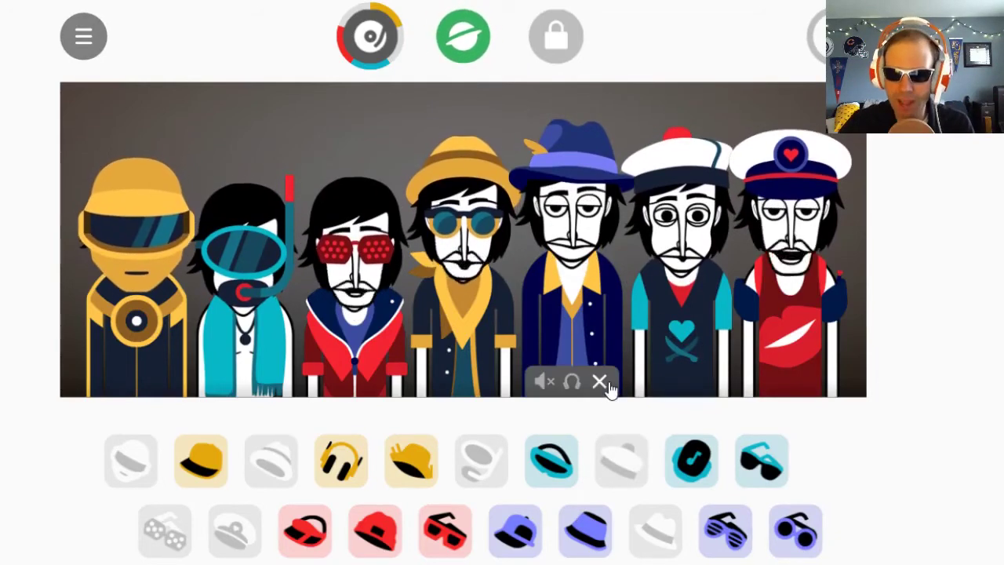
pyautogui.click(608, 384)
pyautogui.moveTo(723, 530); pyautogui.dragTo(573, 259)
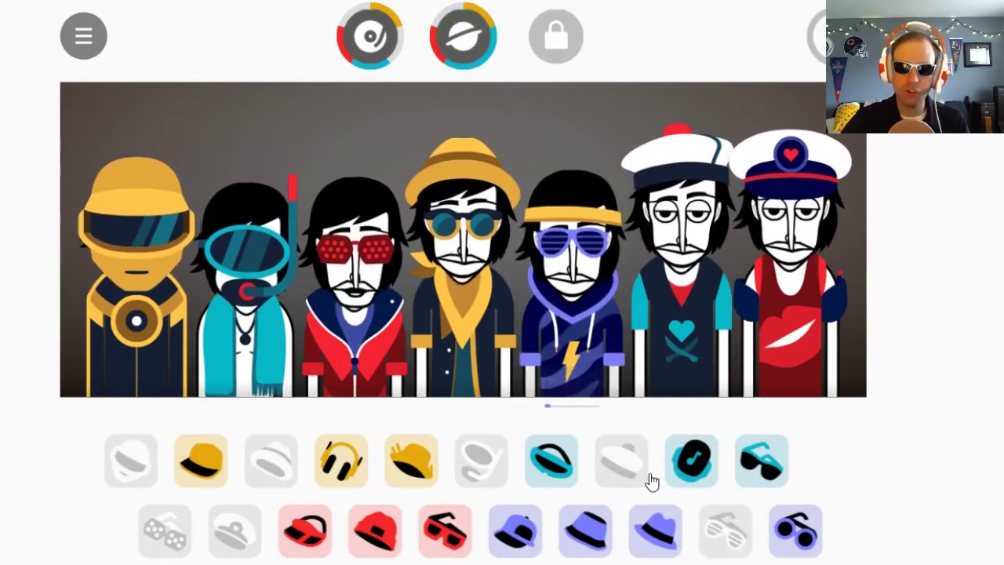
# Dress the second performer in the red visor and the first in the yellow cap
pyautogui.click(273, 383)
pyautogui.moveTo(305, 531); pyautogui.dragTo(247, 236)
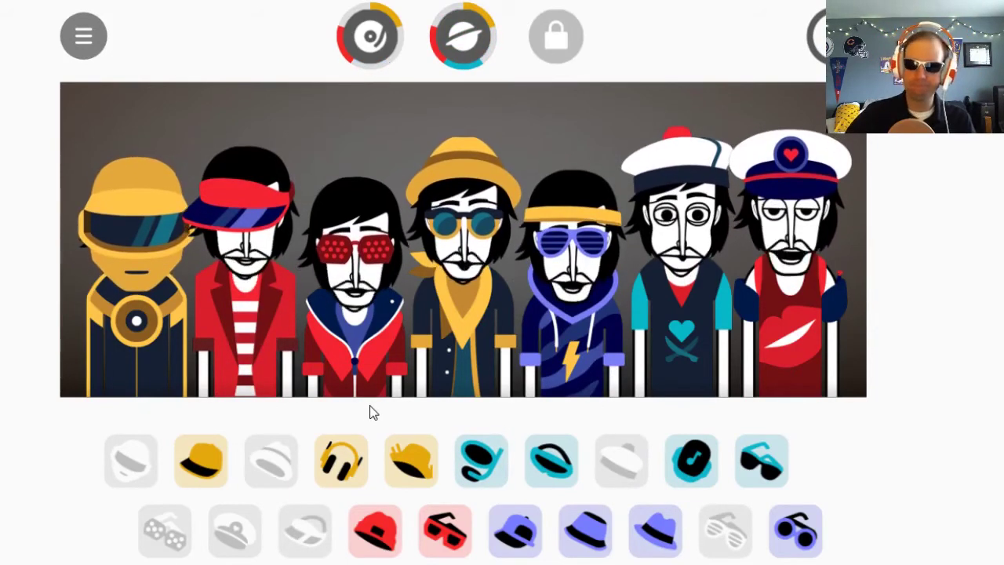
pyautogui.moveTo(157, 290)
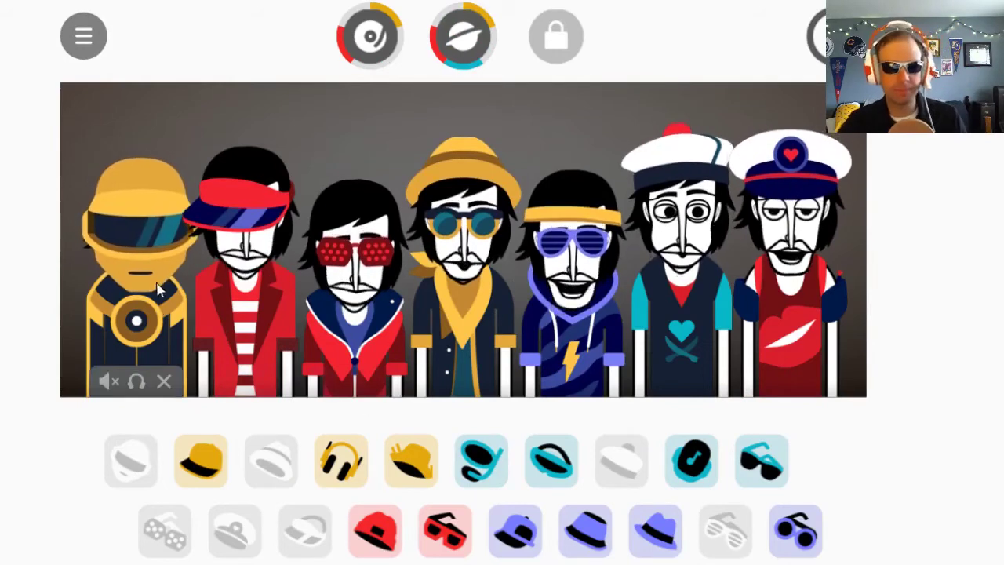
pyautogui.click(165, 384)
pyautogui.moveTo(201, 459); pyautogui.dragTo(126, 325)
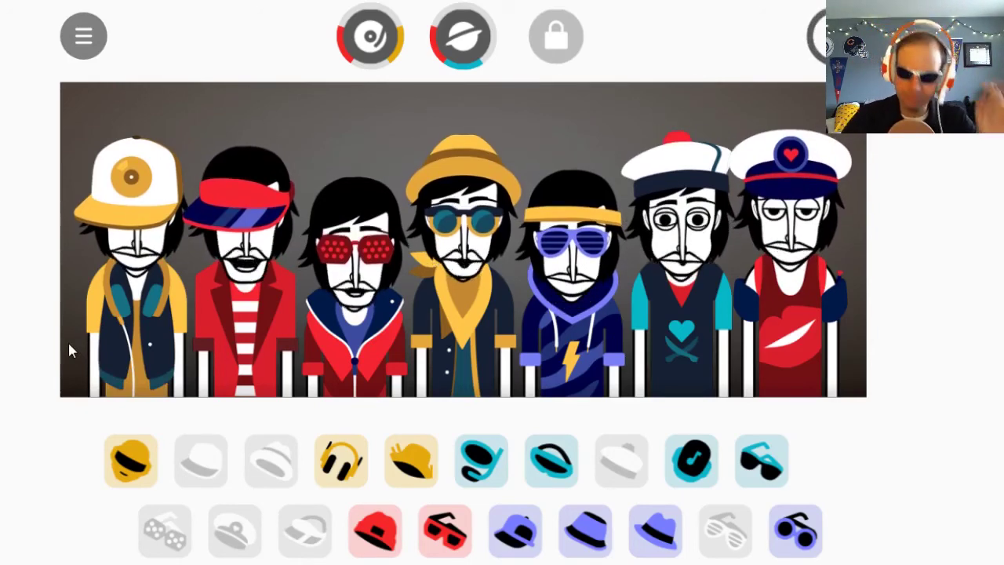
# Put the straw hat outfit on the second performer and the snorkel on the fourth
pyautogui.moveTo(271, 384)
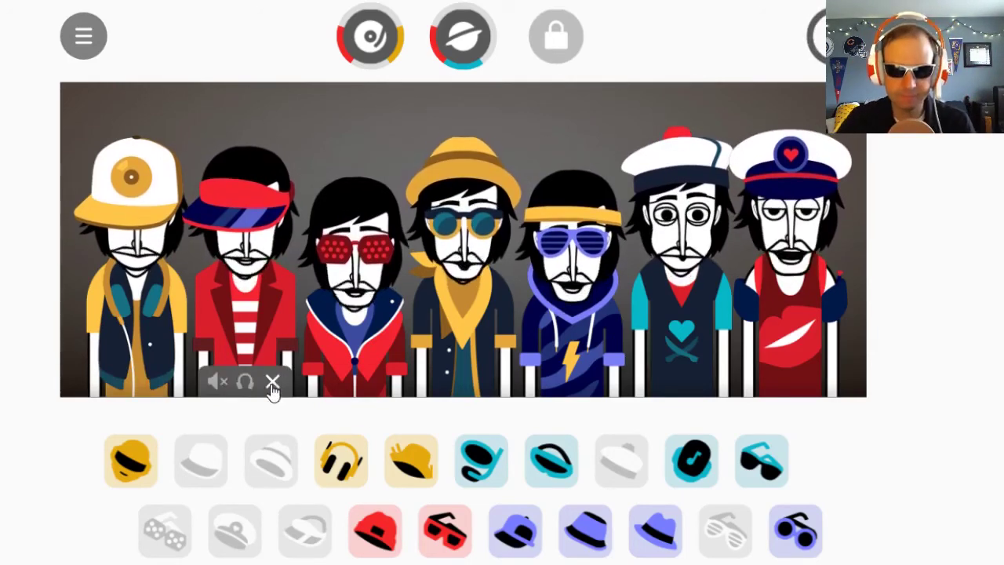
pyautogui.click(272, 382)
pyautogui.click(406, 459)
pyautogui.moveTo(469, 395)
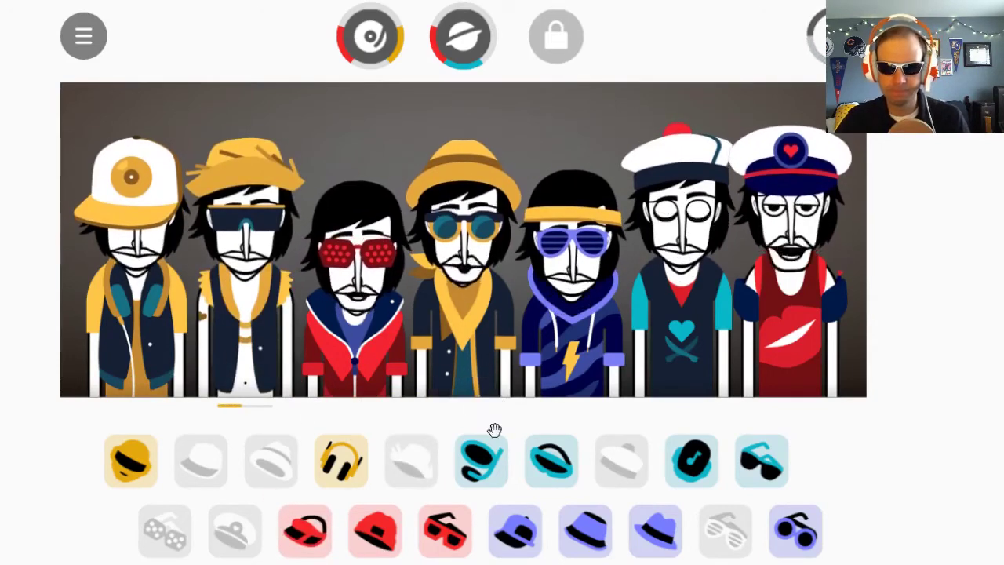
pyautogui.moveTo(481, 459); pyautogui.dragTo(459, 337)
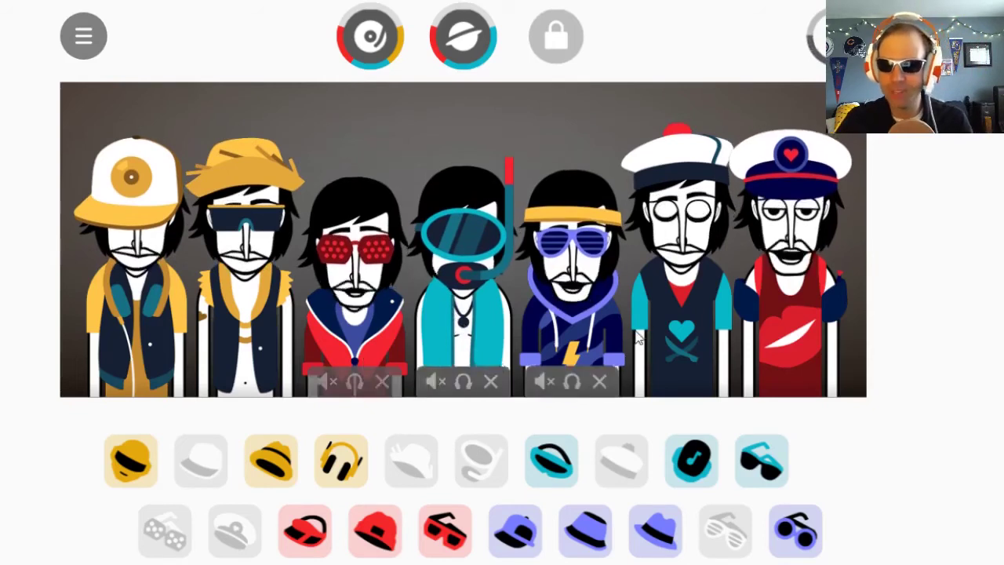
# Re-dress performers five to seven in blue fedora, sunglasses and purple glasses outfits
pyautogui.moveTo(604, 385)
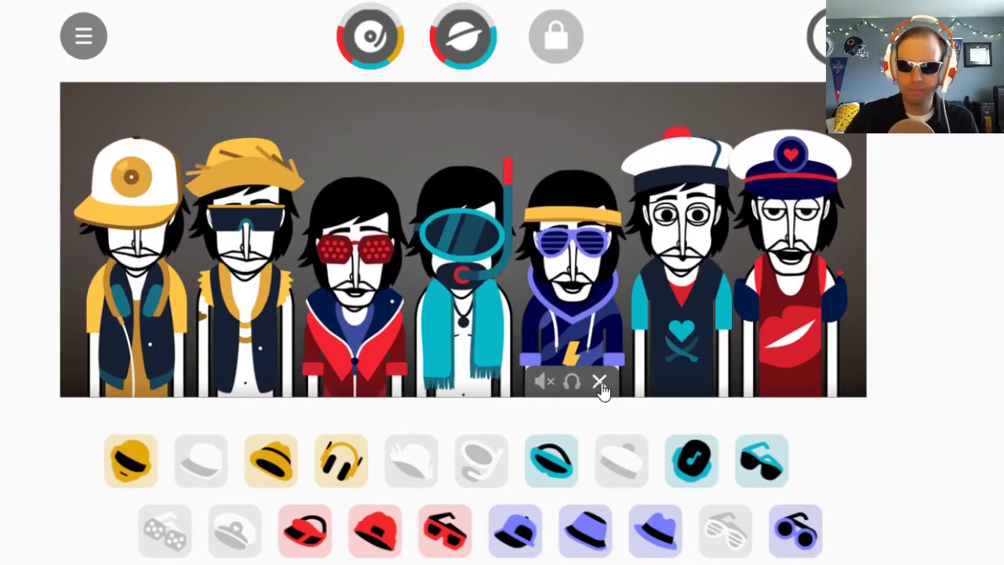
pyautogui.click(600, 384)
pyautogui.click(708, 385)
pyautogui.click(817, 382)
pyautogui.moveTo(761, 460); pyautogui.dragTo(682, 259)
pyautogui.moveTo(655, 532); pyautogui.dragTo(572, 259)
pyautogui.moveTo(725, 531); pyautogui.dragTo(786, 345)
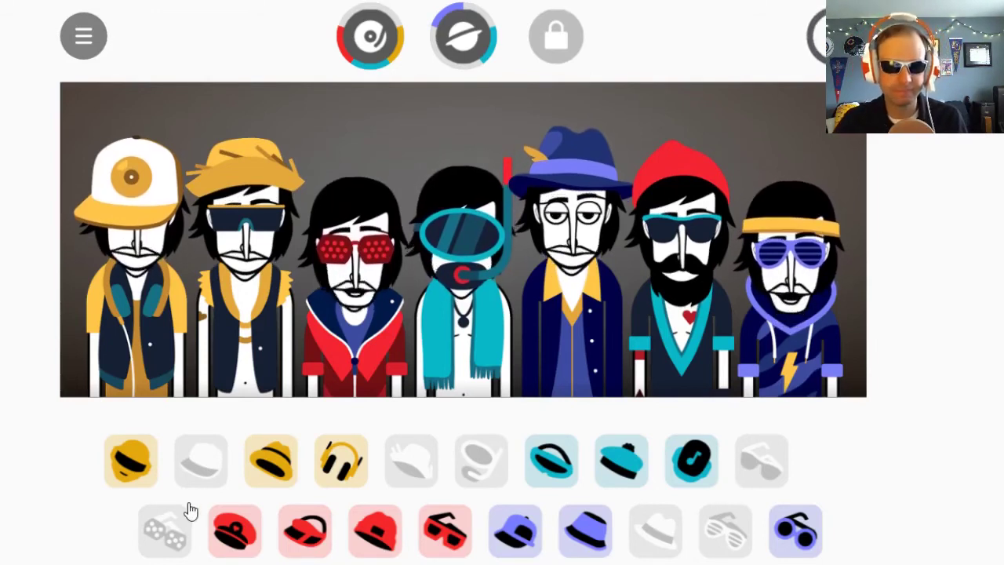
# Give the fourth performer the yellow hat and switch the second to the gold helmet
pyautogui.moveTo(489, 382)
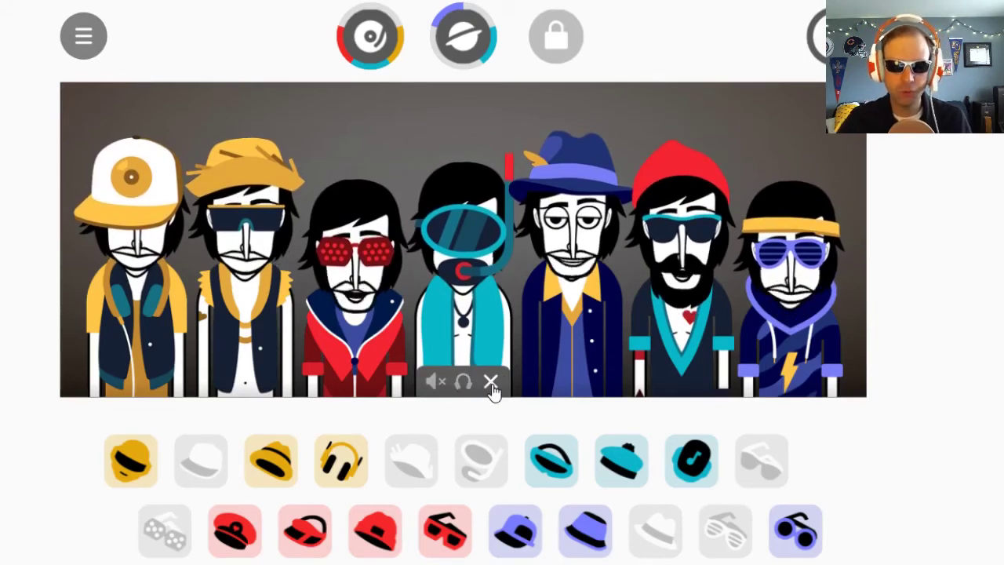
pyautogui.click(491, 384)
pyautogui.moveTo(131, 460); pyautogui.dragTo(392, 376)
pyautogui.moveTo(271, 460); pyautogui.dragTo(448, 369)
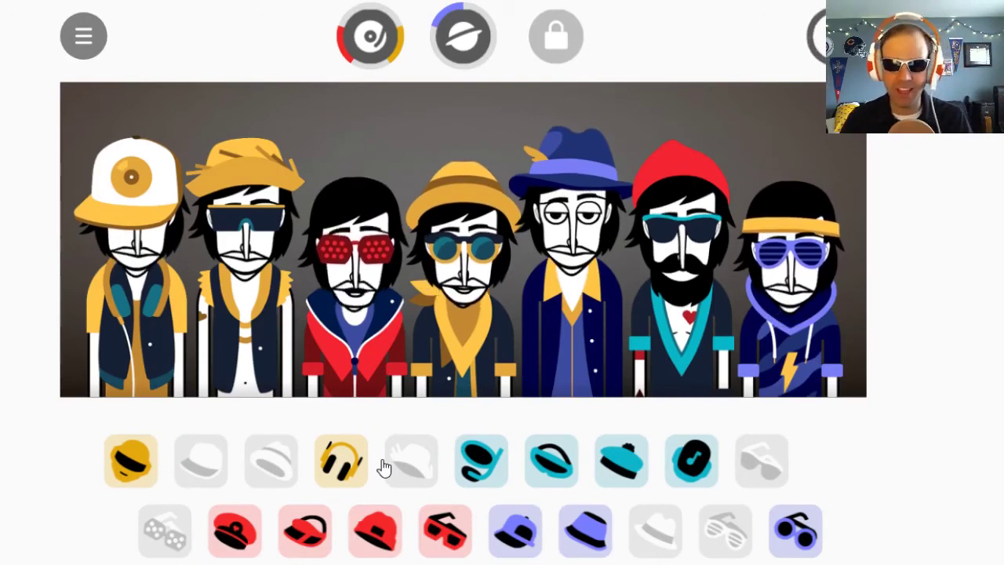
pyautogui.moveTo(267, 384)
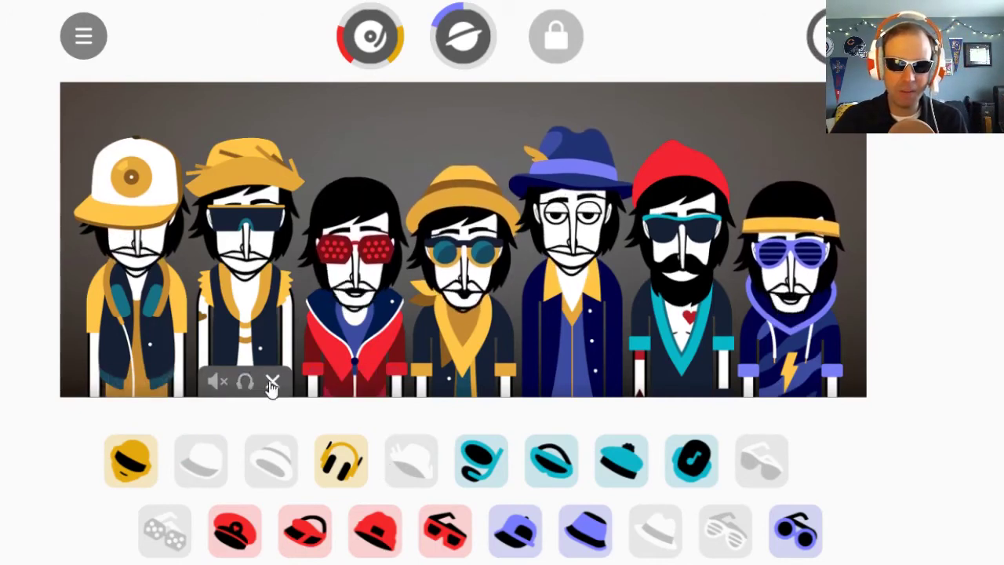
pyautogui.moveTo(131, 461); pyautogui.dragTo(244, 259)
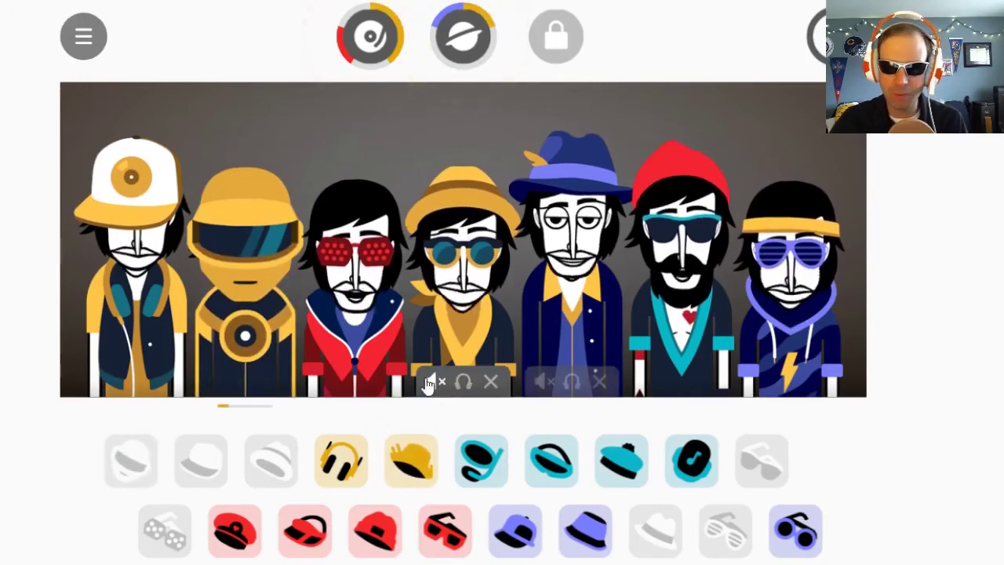
# Fill slots four to six with red glasses, red beanie and red visor outfits
pyautogui.click(491, 382)
pyautogui.moveTo(622, 461); pyautogui.dragTo(464, 341)
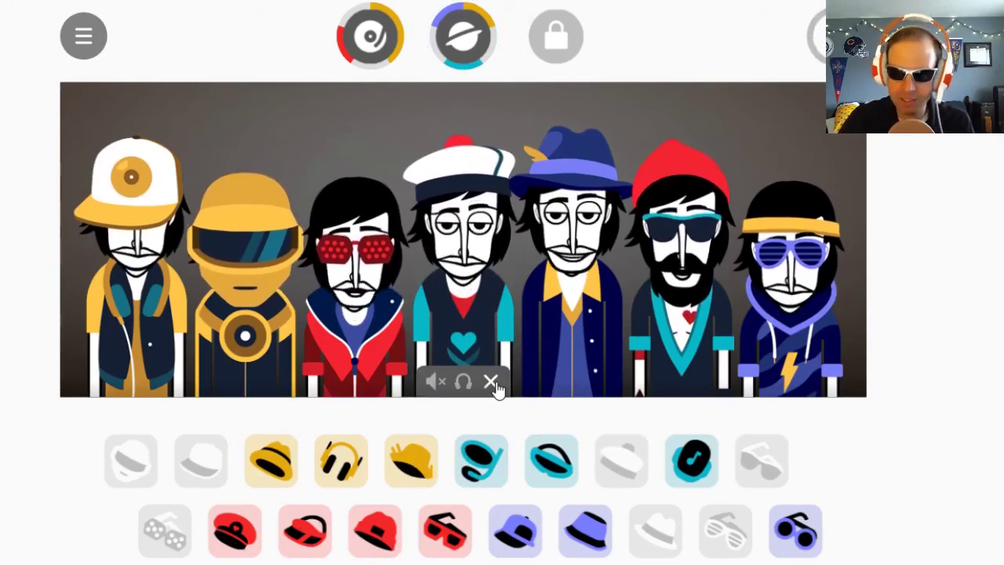
pyautogui.click(495, 382)
pyautogui.click(608, 382)
pyautogui.click(708, 382)
pyautogui.moveTo(305, 530); pyautogui.dragTo(392, 408)
pyautogui.moveTo(445, 530); pyautogui.dragTo(453, 440)
pyautogui.moveTo(375, 530); pyautogui.dragTo(584, 357)
pyautogui.moveTo(304, 530); pyautogui.dragTo(648, 353)
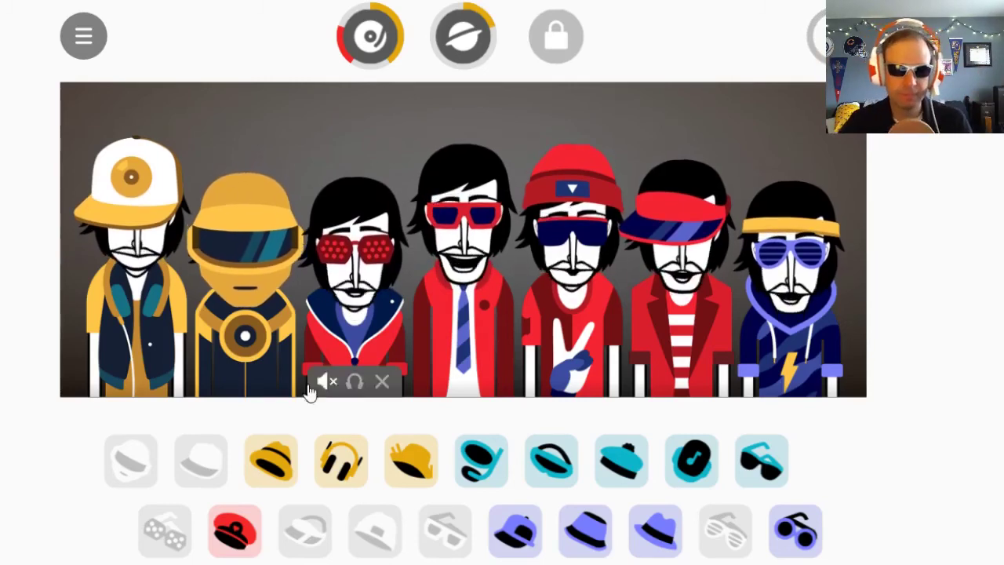
# Dress the first performer in the purple cap and the third in the blue fedora
pyautogui.click(165, 382)
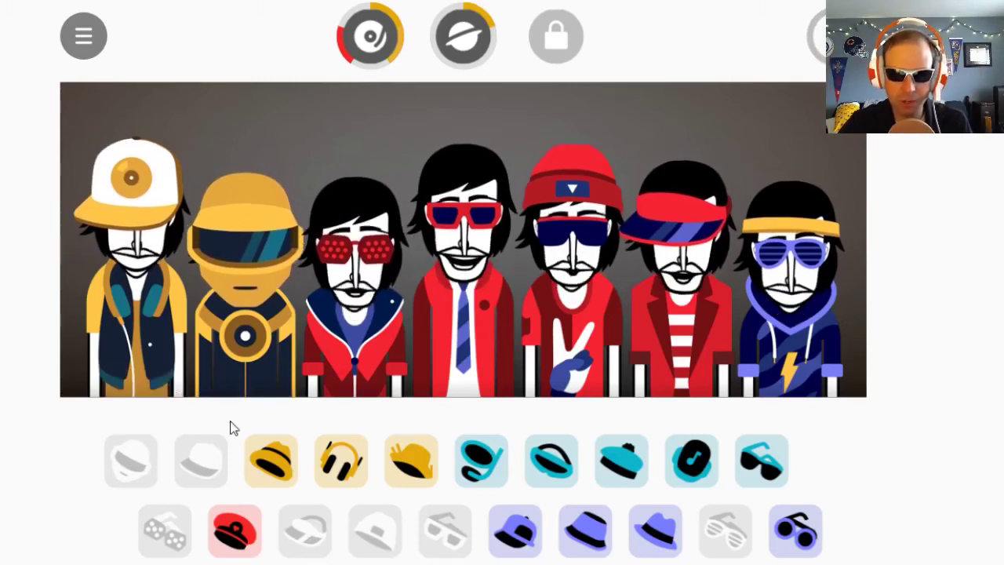
pyautogui.moveTo(514, 532); pyautogui.dragTo(149, 314)
pyautogui.click(382, 382)
pyautogui.moveTo(655, 532); pyautogui.dragTo(388, 352)
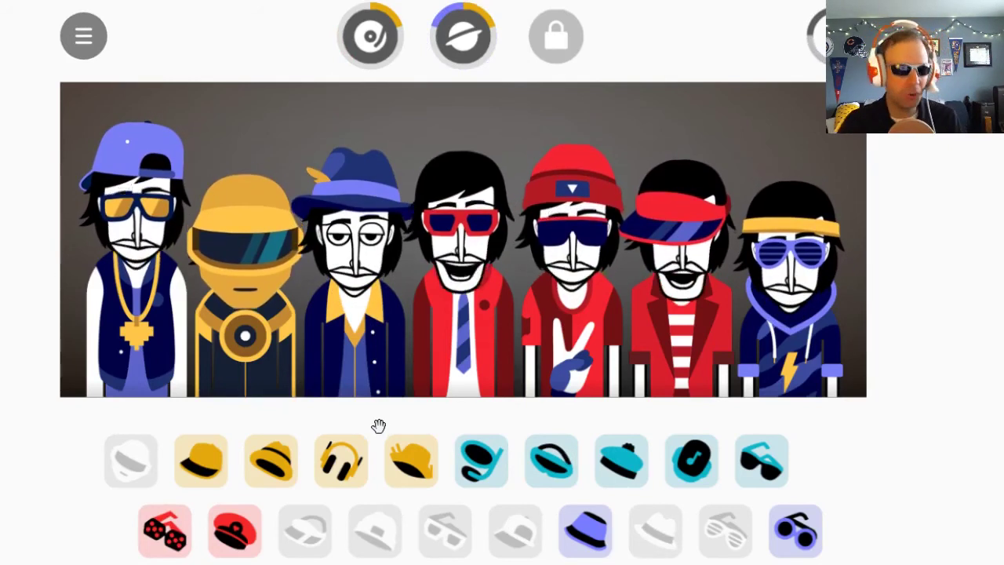
pyautogui.moveTo(325, 393)
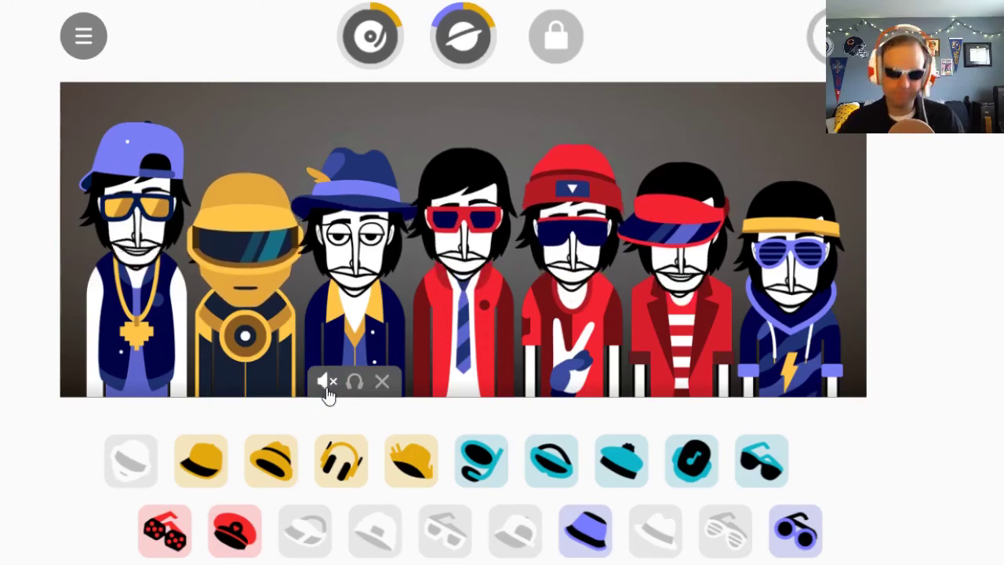